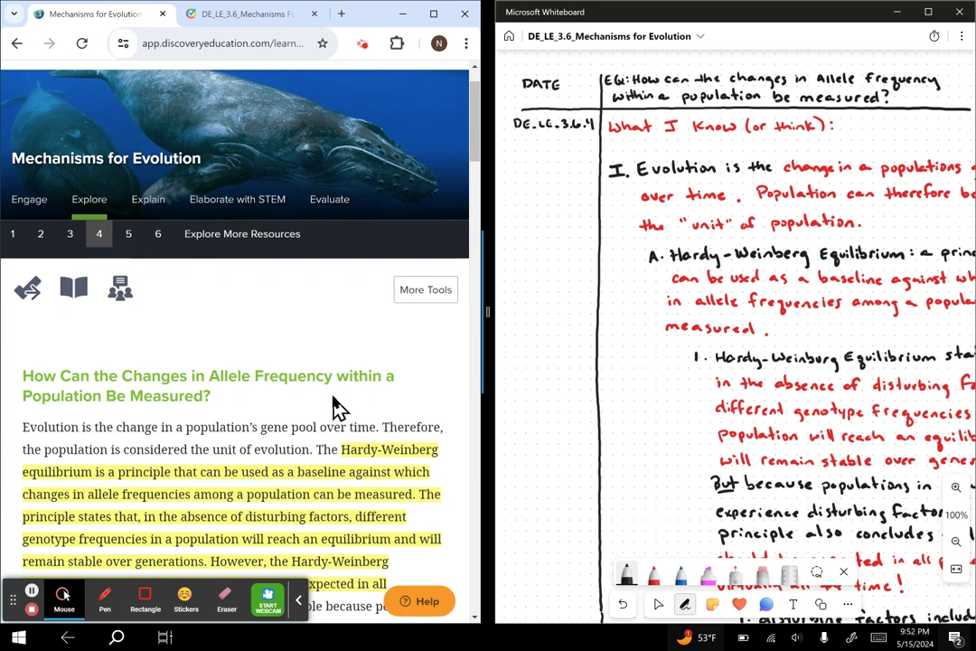
- Select the notes ink and the essential-question ink, deselect, then leave inking for the Select tool
{"action": "scroll", "coordinate": [338, 407], "scroll_direction": "down", "scroll_amount": 2}
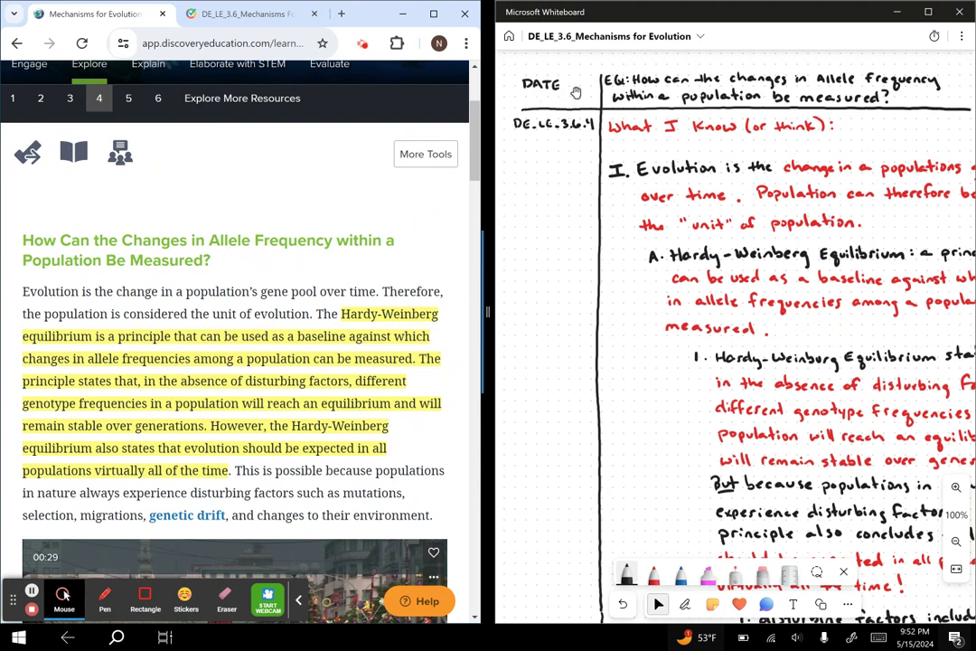
{"action": "left_click", "coordinate": [562, 134]}
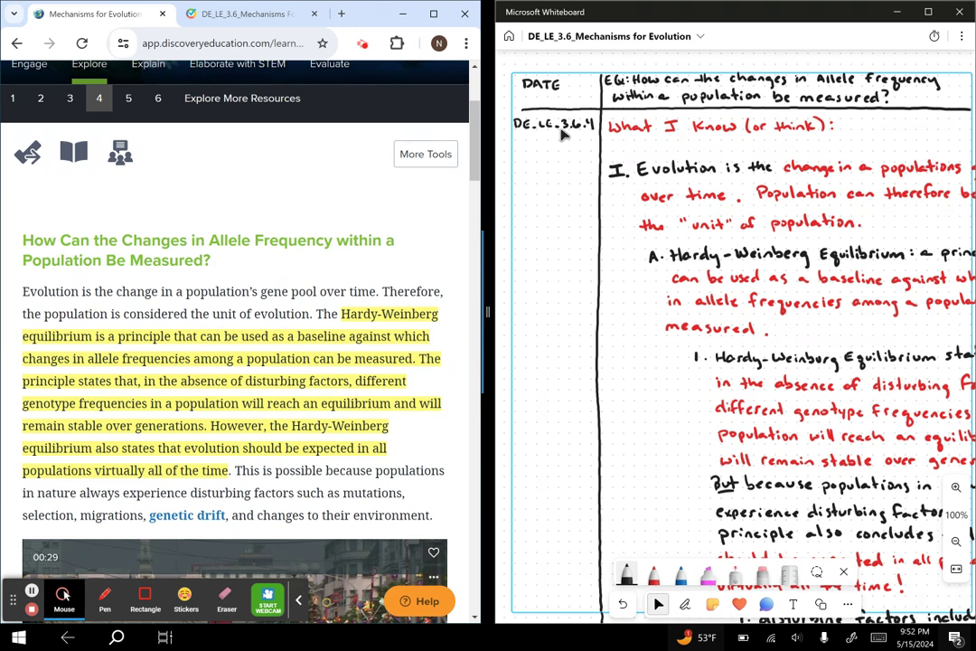
{"action": "left_click", "coordinate": [624, 90]}
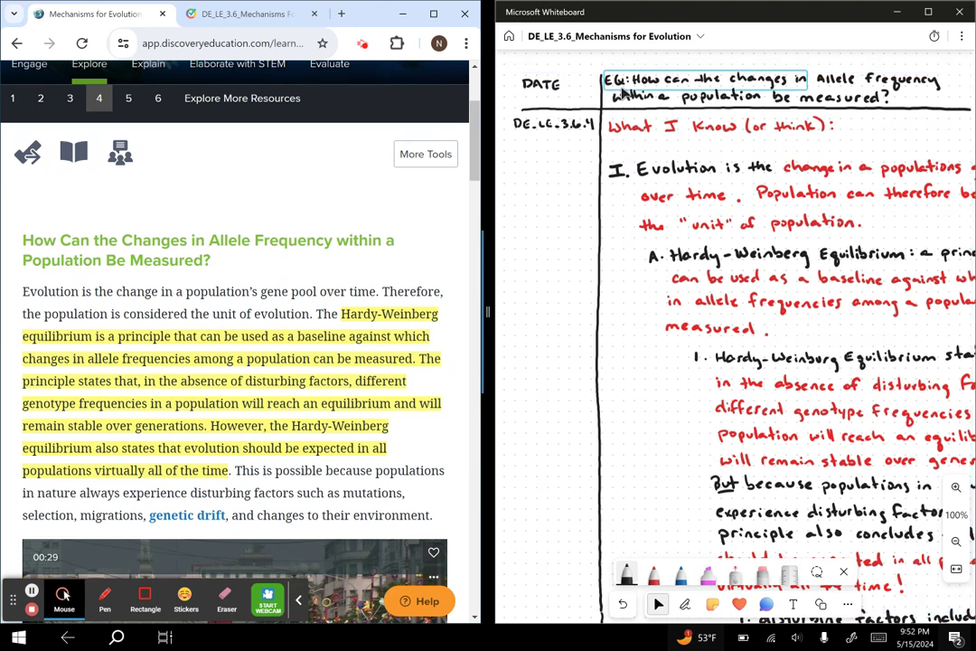
{"action": "left_click", "coordinate": [503, 117]}
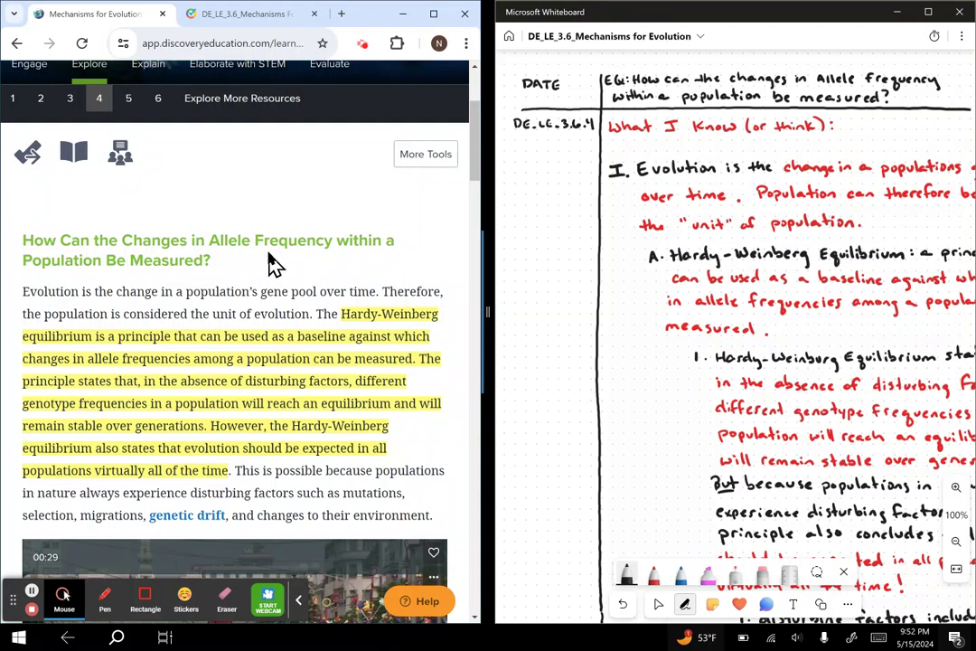
{"action": "key", "text": "Escape"}
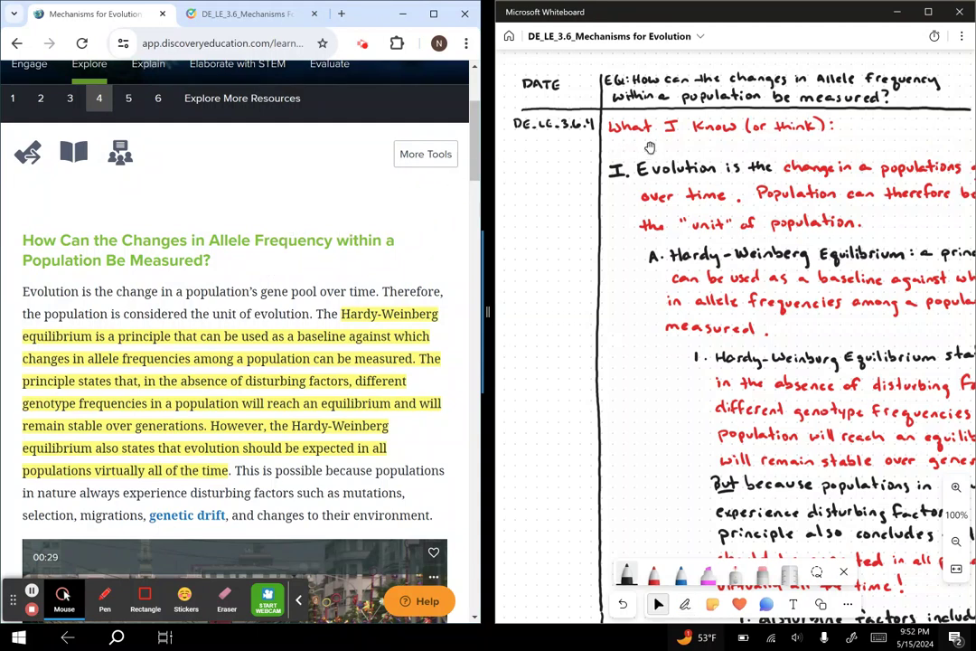
{"action": "left_click_drag", "start_coordinate": [649, 148], "coordinate": [553, 146]}
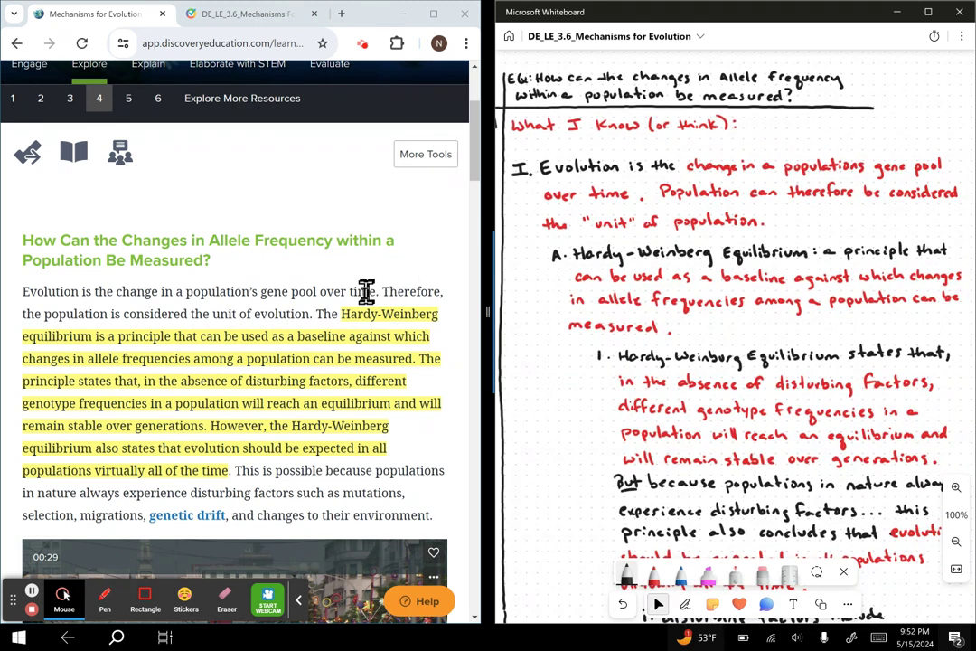
{"action": "scroll", "coordinate": [359, 298], "scroll_direction": "down", "scroll_amount": 1}
{"action": "scroll", "coordinate": [360, 298], "scroll_direction": "down", "scroll_amount": 1}
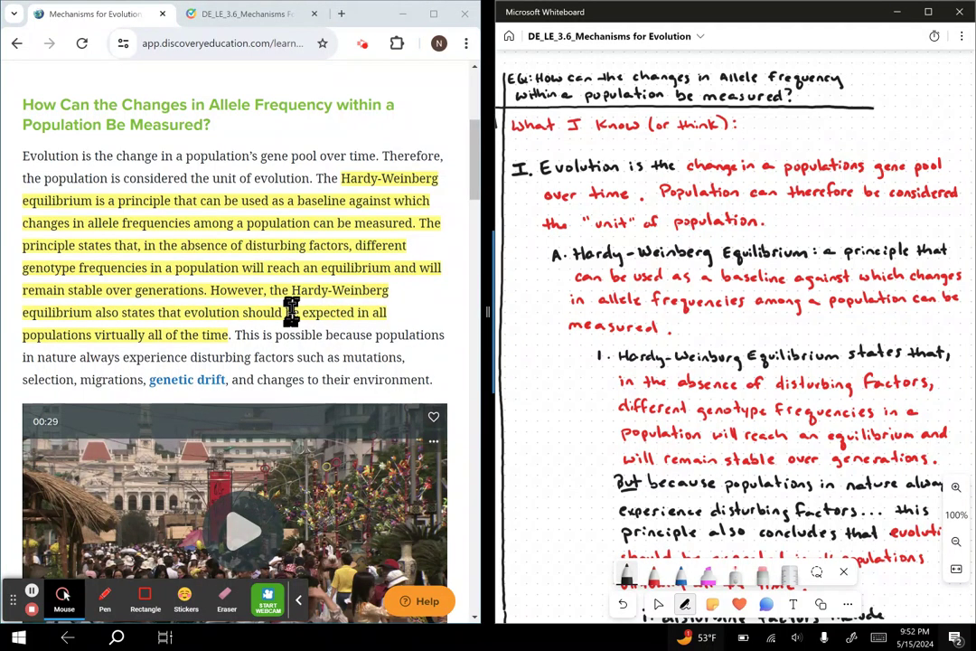
{"action": "left_click", "coordinate": [509, 278]}
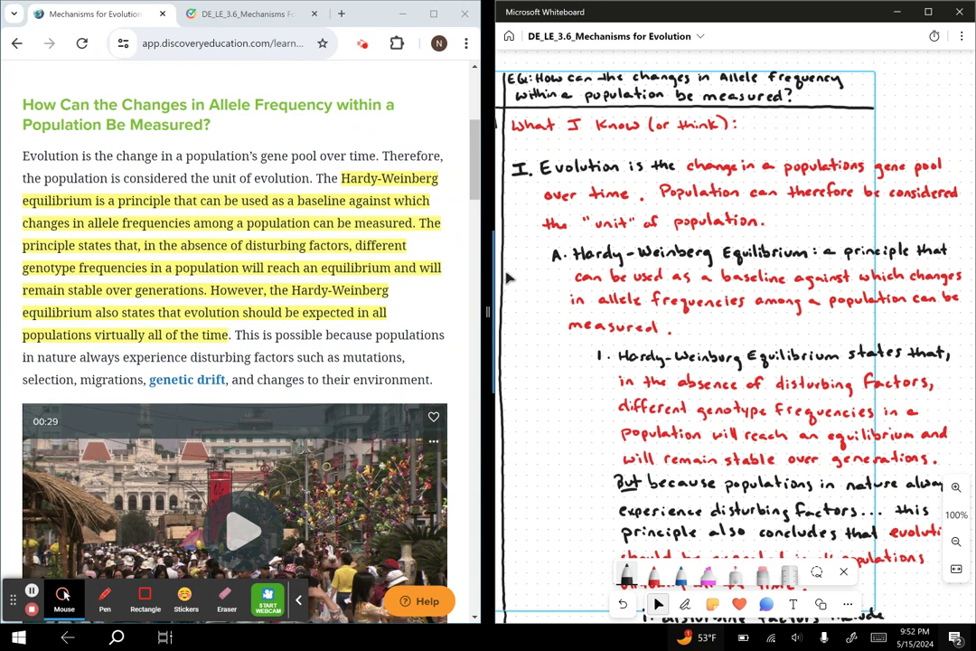
{"action": "left_click", "coordinate": [884, 72]}
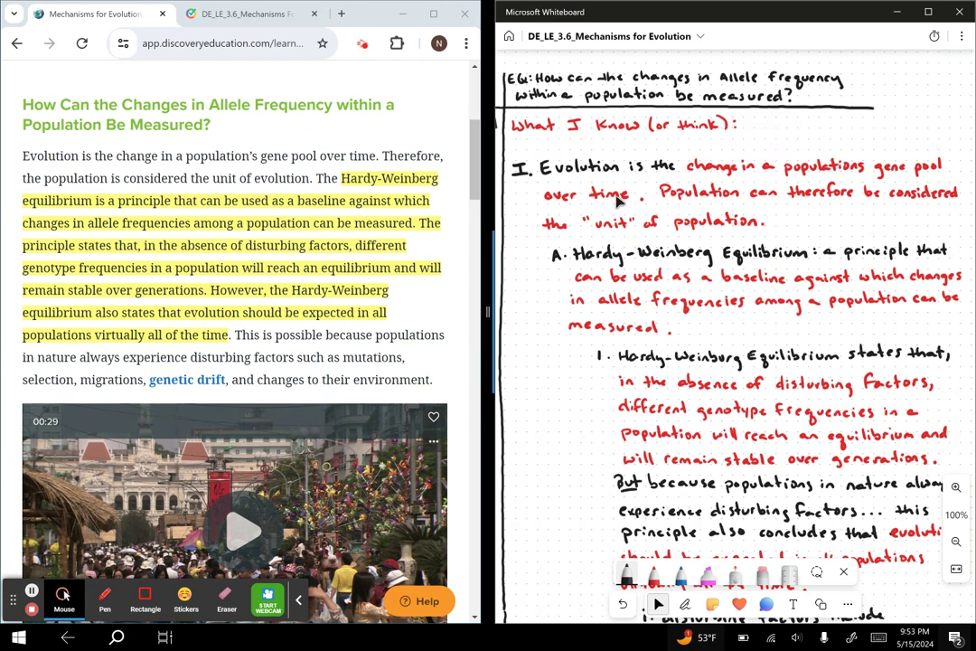
{"action": "left_click", "coordinate": [662, 166]}
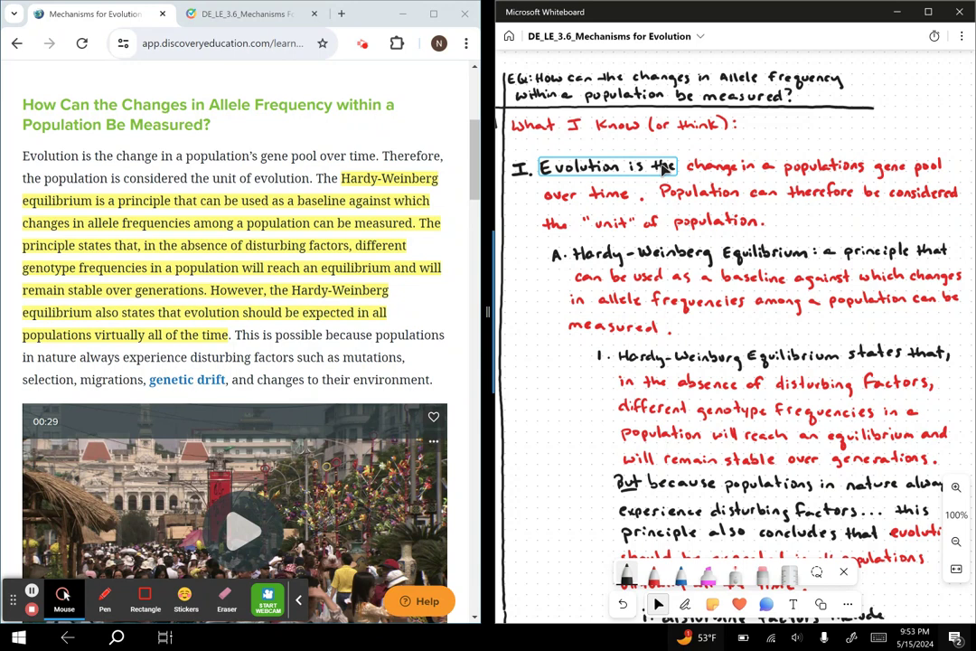
{"action": "left_click", "coordinate": [802, 141]}
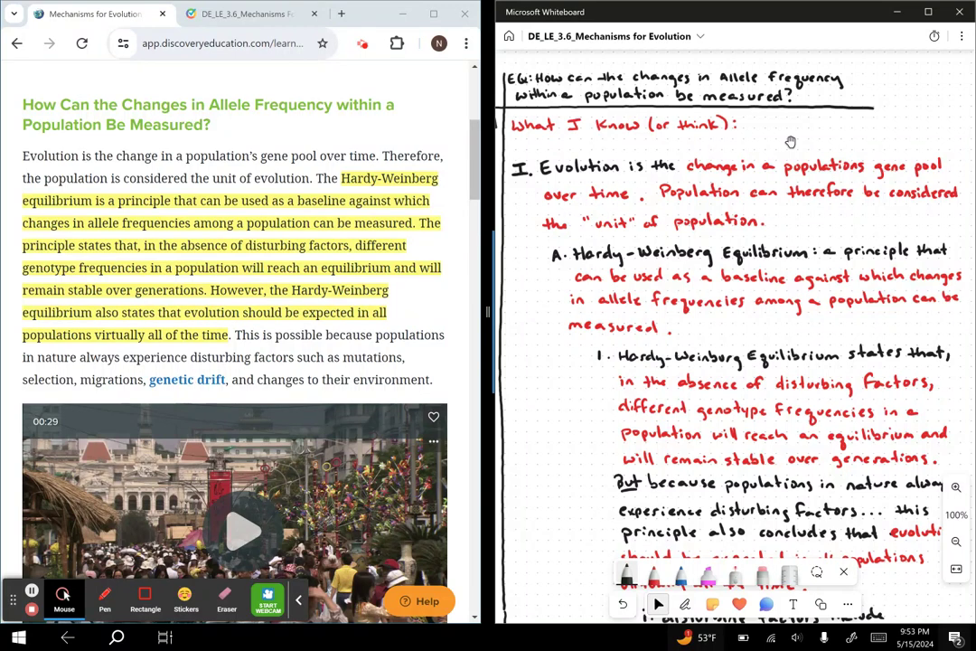
- Select the ink phrases 'Evolution is the', 'change in a populations', 'Population can', 'the "unit" of', then clear the selection
{"action": "left_click", "coordinate": [586, 168]}
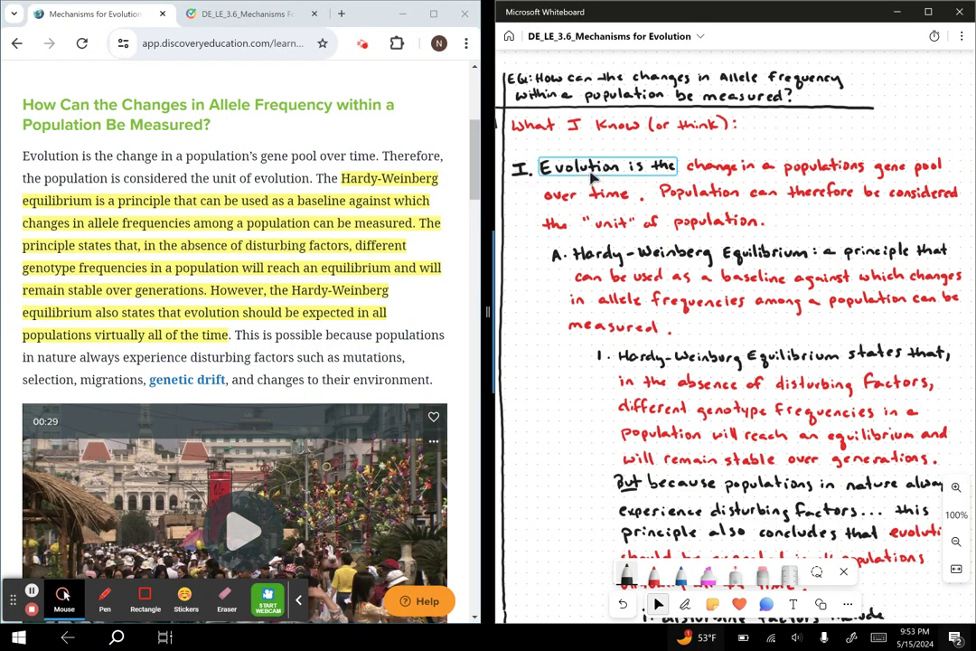
{"action": "left_click", "coordinate": [743, 172]}
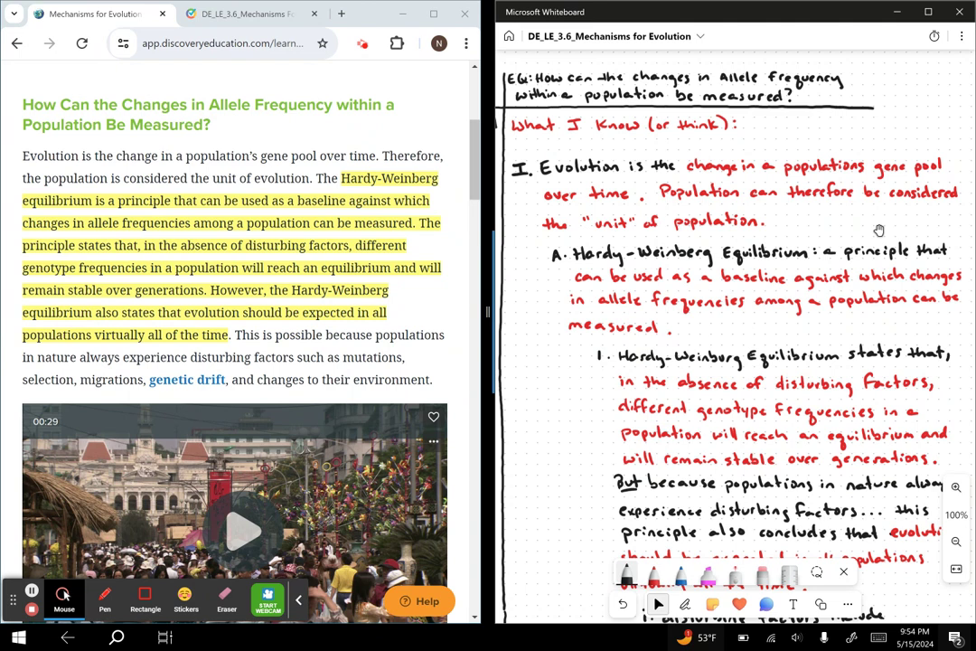
{"action": "left_click", "coordinate": [705, 196]}
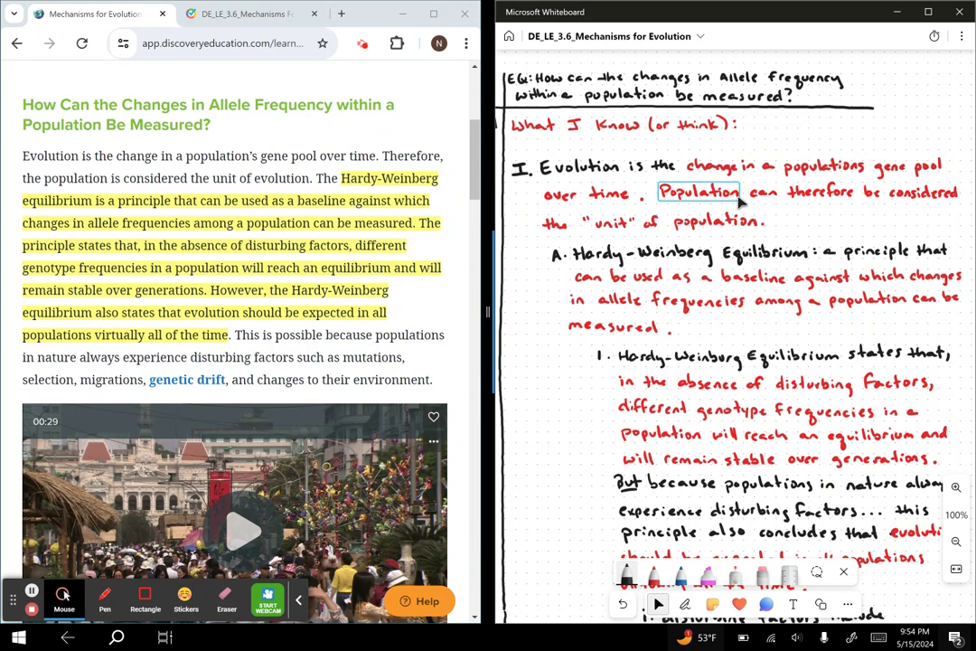
{"action": "left_click", "coordinate": [757, 201]}
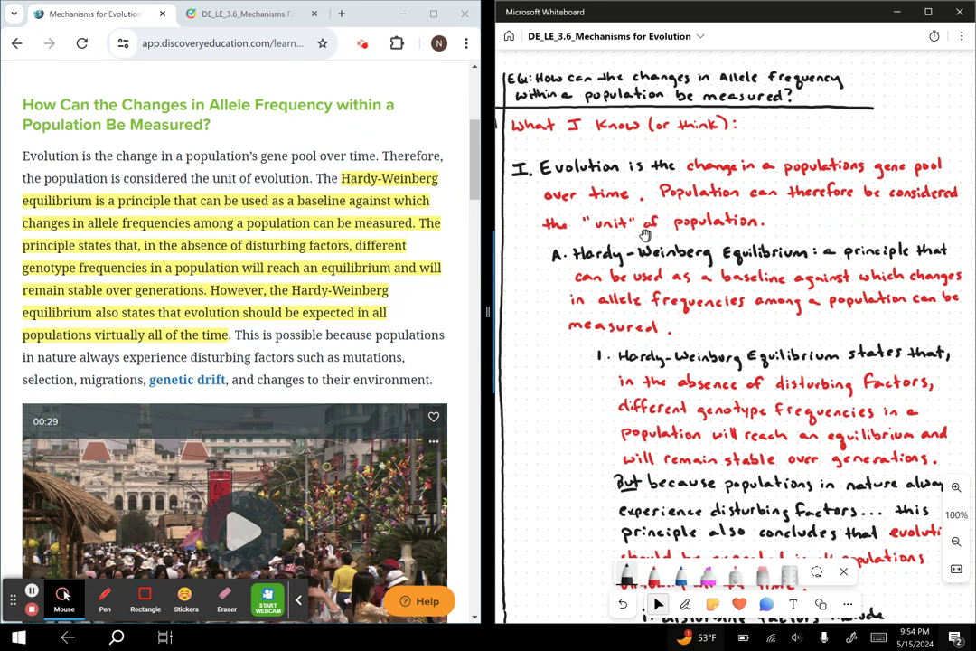
{"action": "left_click", "coordinate": [569, 223]}
{"action": "left_click", "coordinate": [705, 236]}
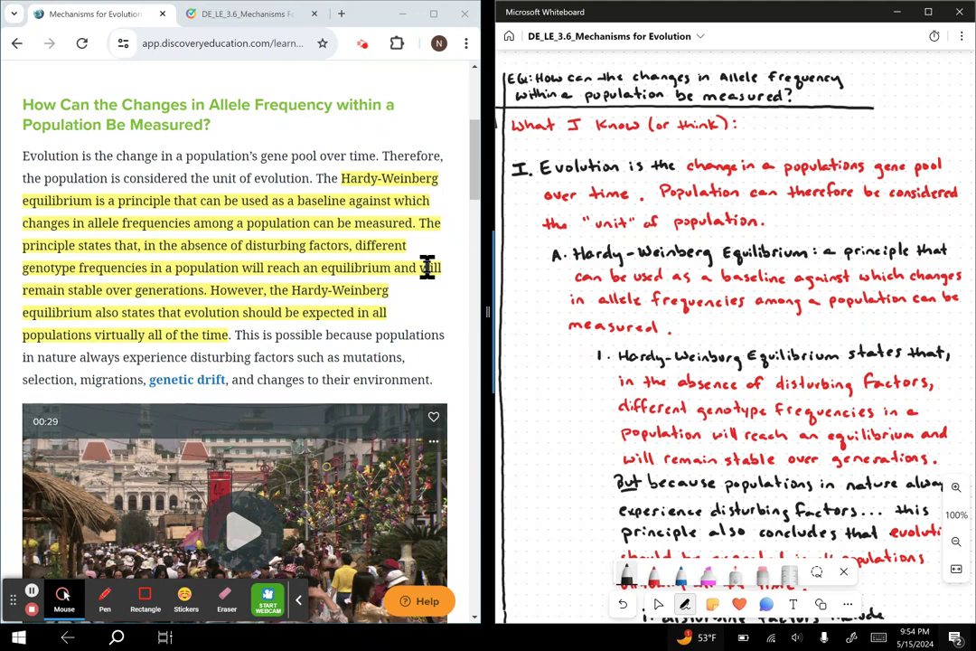
- Scroll the article back up and select the ink word 'population.' at the end of point I
{"action": "scroll", "coordinate": [426, 267], "scroll_direction": "down", "scroll_amount": 5}
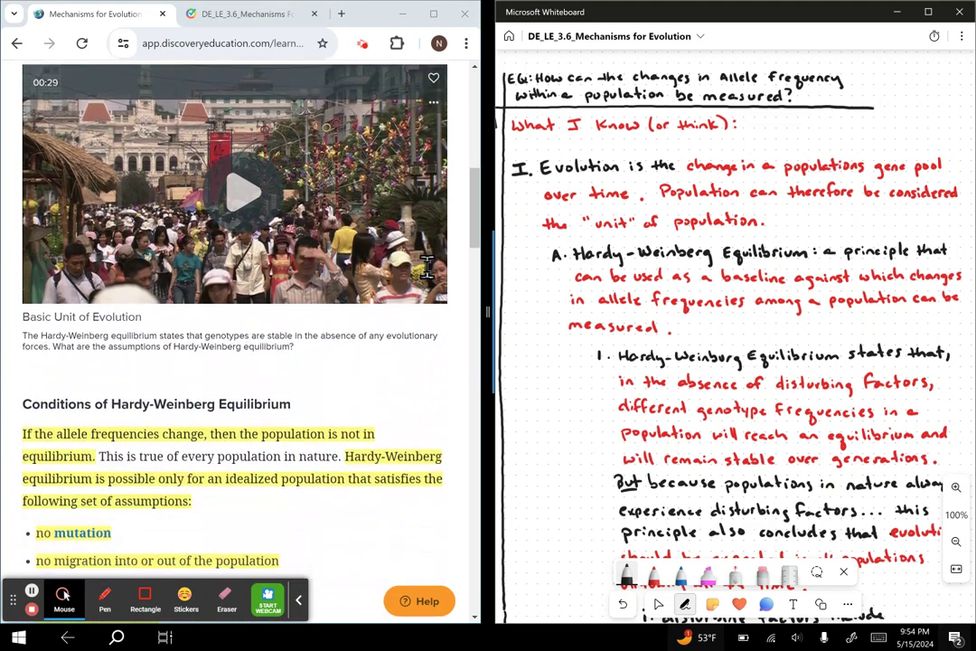
{"action": "scroll", "coordinate": [426, 267], "scroll_direction": "up", "scroll_amount": 4}
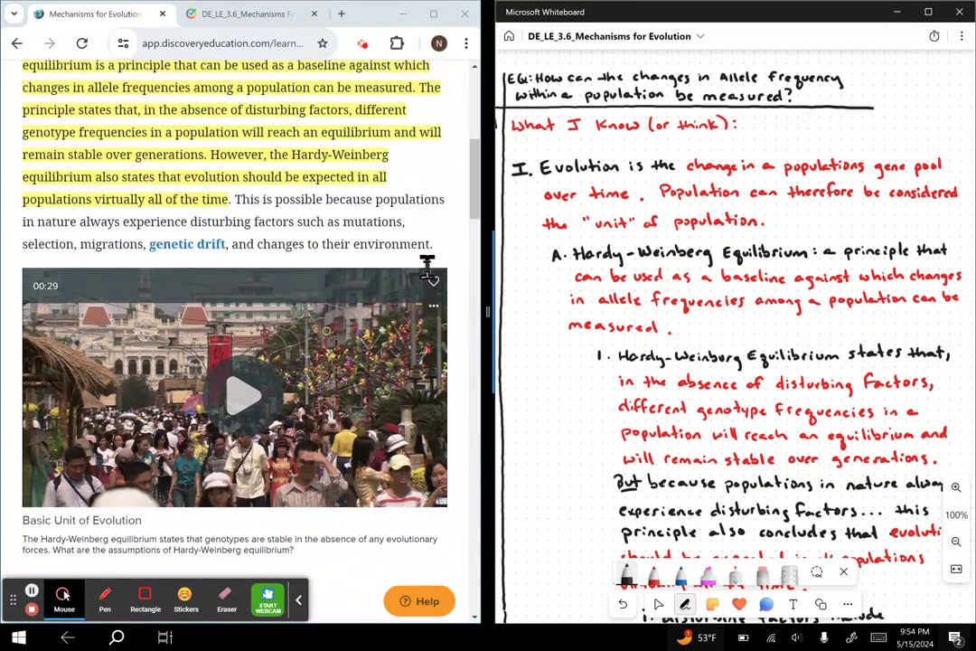
{"action": "scroll", "coordinate": [427, 268], "scroll_direction": "up", "scroll_amount": 1}
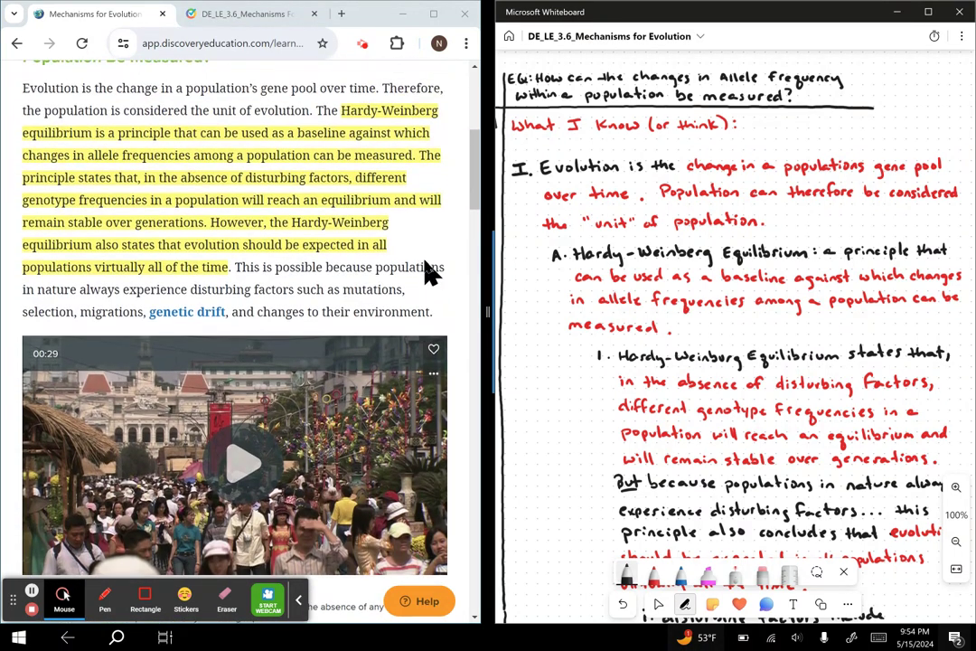
{"action": "scroll", "coordinate": [373, 177], "scroll_direction": "up", "scroll_amount": 1}
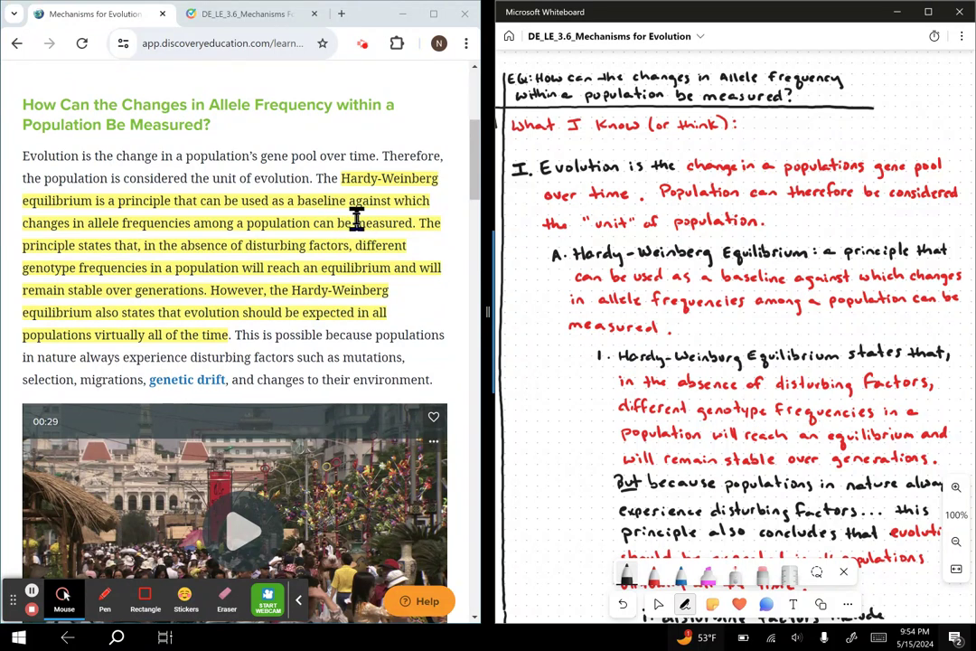
{"action": "left_click", "coordinate": [658, 604]}
{"action": "left_click", "coordinate": [697, 226]}
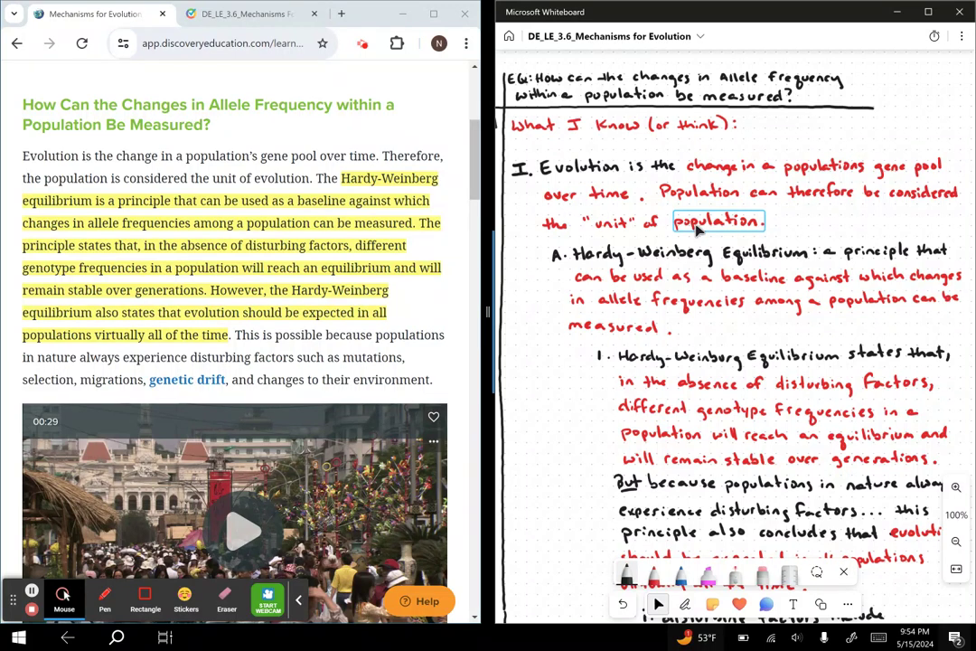
- Switch to the black pen, strike through 'population.' and handwrite 'evolution' next to it
{"action": "left_click", "coordinate": [628, 576]}
{"action": "left_click", "coordinate": [628, 576]}
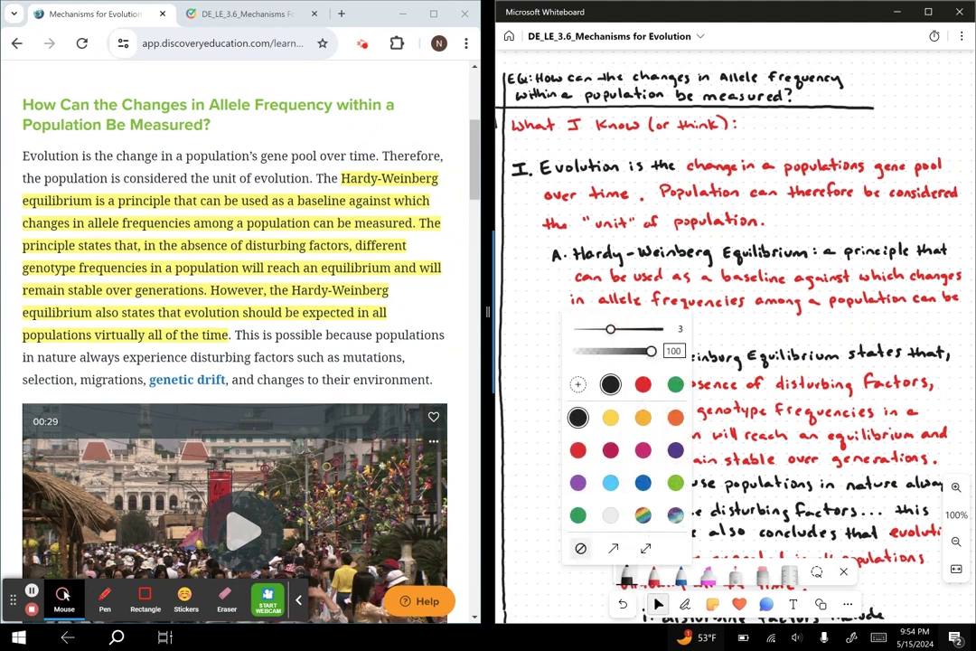
{"action": "left_click", "coordinate": [684, 604]}
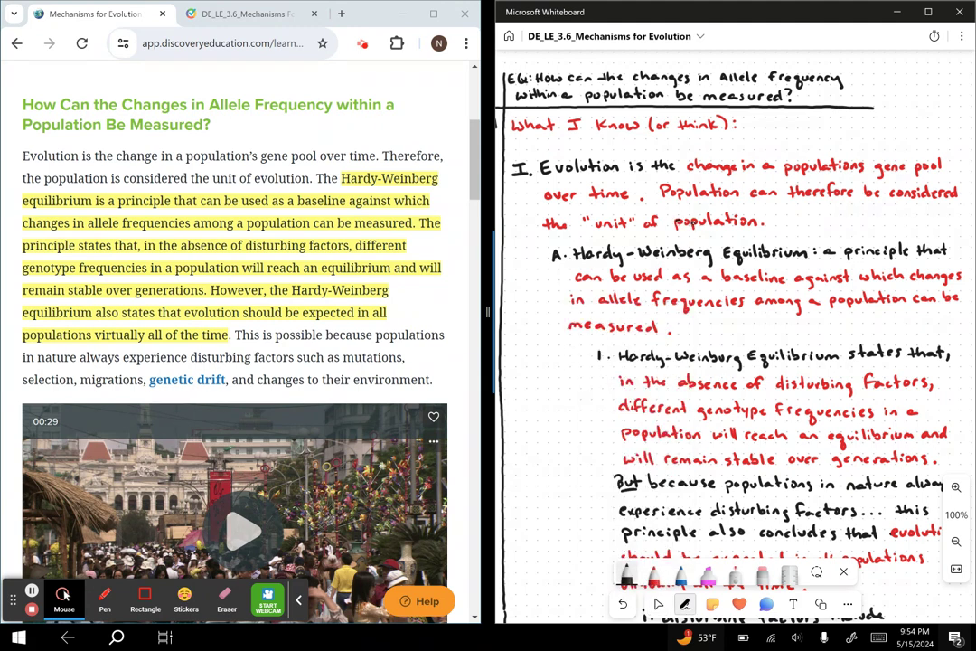
{"action": "left_click_drag", "start_coordinate": [675, 219], "coordinate": [762, 219]}
{"action": "mouse_move", "coordinate": [779, 217]}
{"action": "left_mouse_down"}
{"action": "mouse_move", "coordinate": [815, 221]}
{"action": "mouse_move", "coordinate": [820, 211]}
{"action": "left_mouse_up"}
{"action": "left_click_drag", "start_coordinate": [822, 213], "coordinate": [841, 220]}
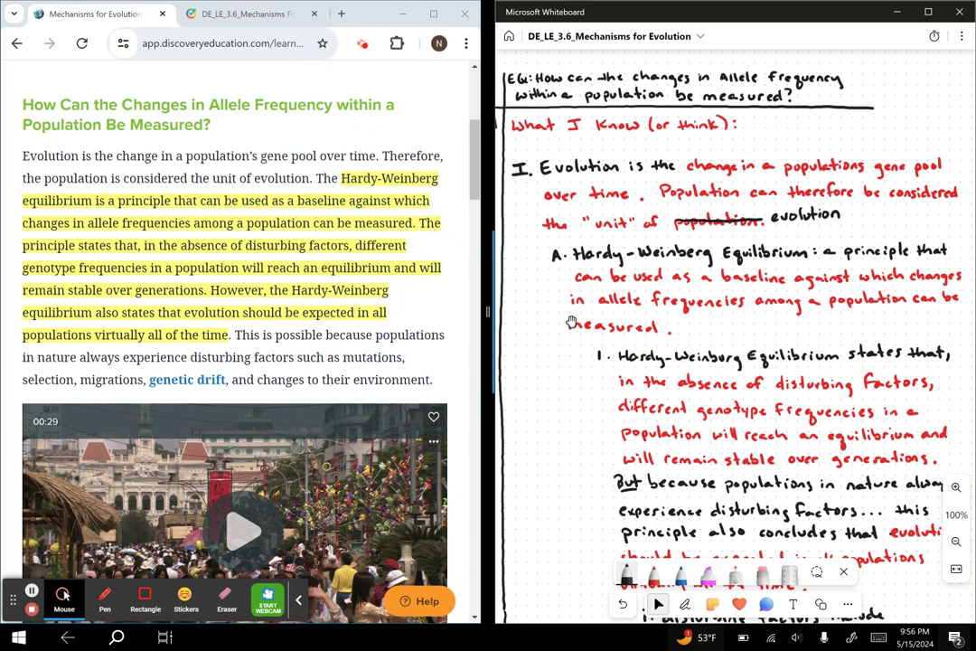
- Select 'allele', pan the notes up to the mutations, selection, migration list, then deselect 'mutations'
{"action": "left_click", "coordinate": [618, 307]}
{"action": "left_click_drag", "start_coordinate": [584, 438], "coordinate": [576, 328]}
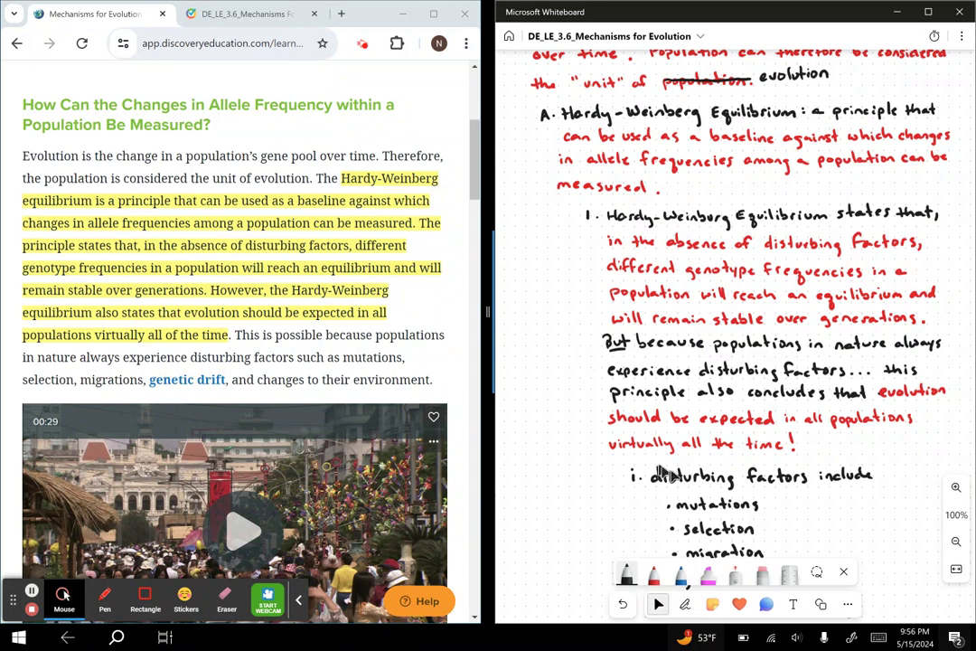
{"action": "left_click", "coordinate": [685, 502]}
{"action": "left_click", "coordinate": [589, 397]}
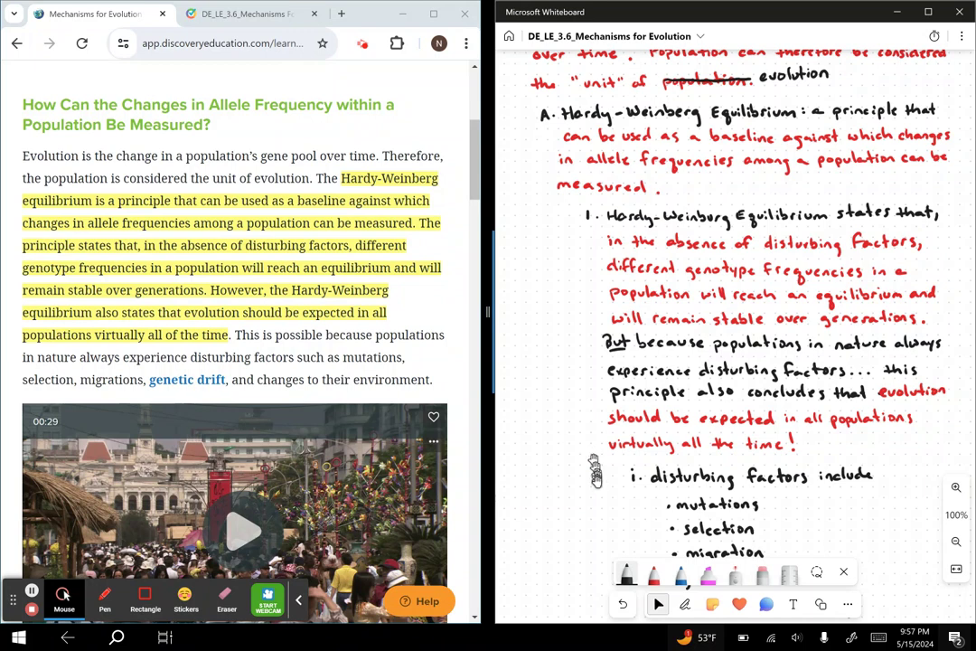
- Pan the notes up twice to show genetic drift, environmental change and point 2, then select 'mutations'
{"action": "left_click_drag", "start_coordinate": [595, 470], "coordinate": [590, 408]}
{"action": "left_click_drag", "start_coordinate": [586, 471], "coordinate": [582, 428]}
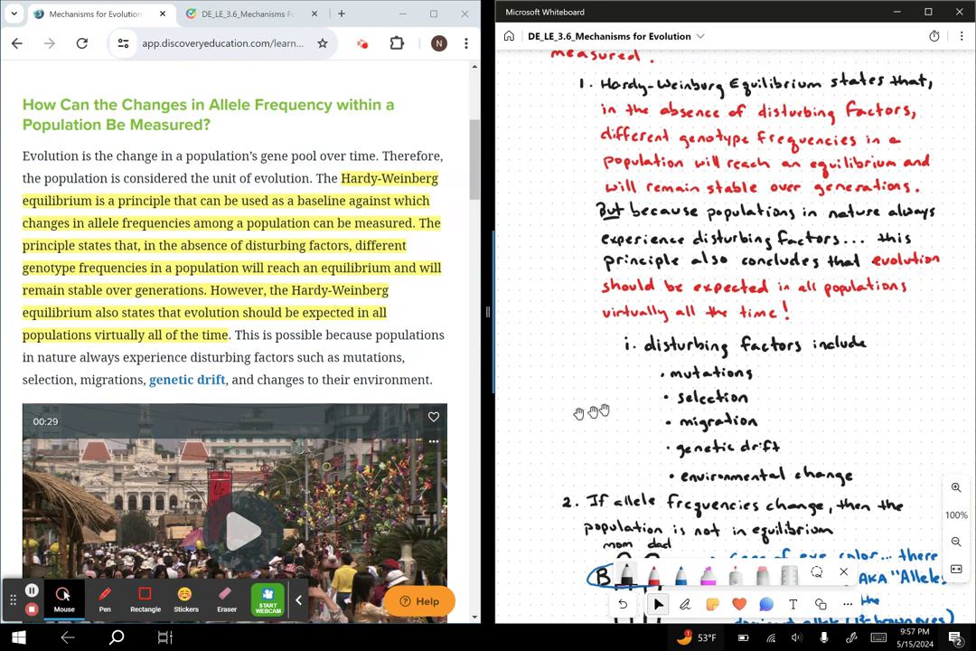
{"action": "left_click", "coordinate": [691, 384]}
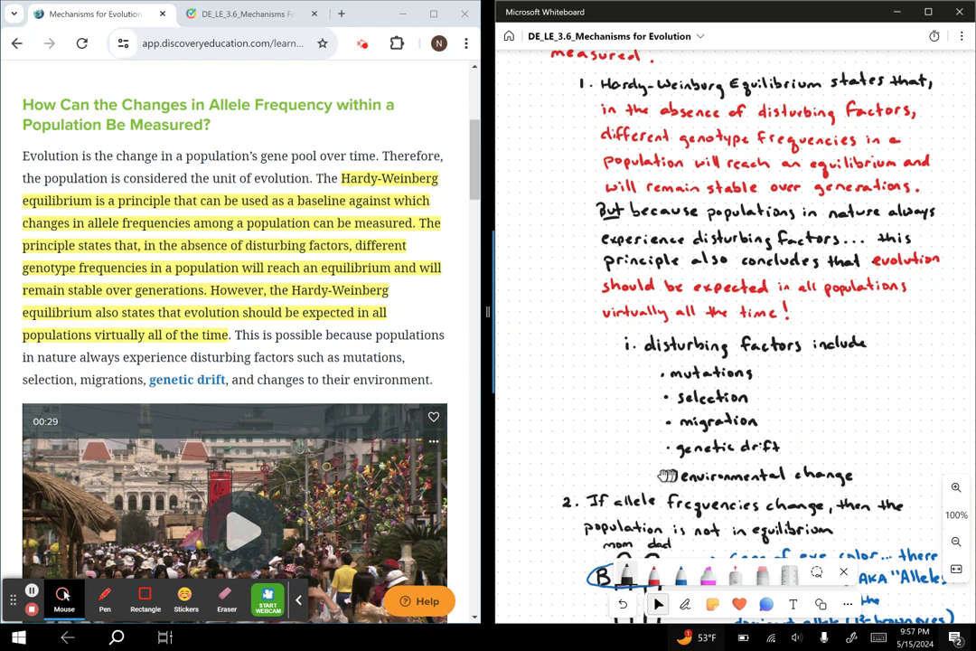
- Pan past the B/b eye-colour chromosome diagram down to point 3's Hardy-Weinberg assumptions
{"action": "left_click_drag", "start_coordinate": [666, 475], "coordinate": [654, 398]}
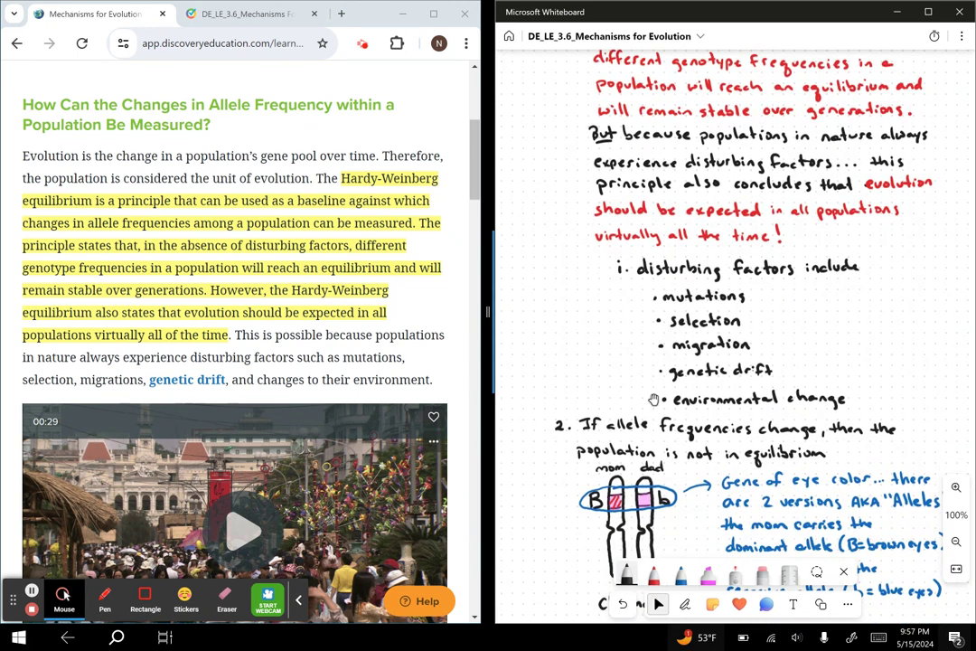
{"action": "scroll", "coordinate": [592, 338], "scroll_direction": "down", "scroll_amount": 2}
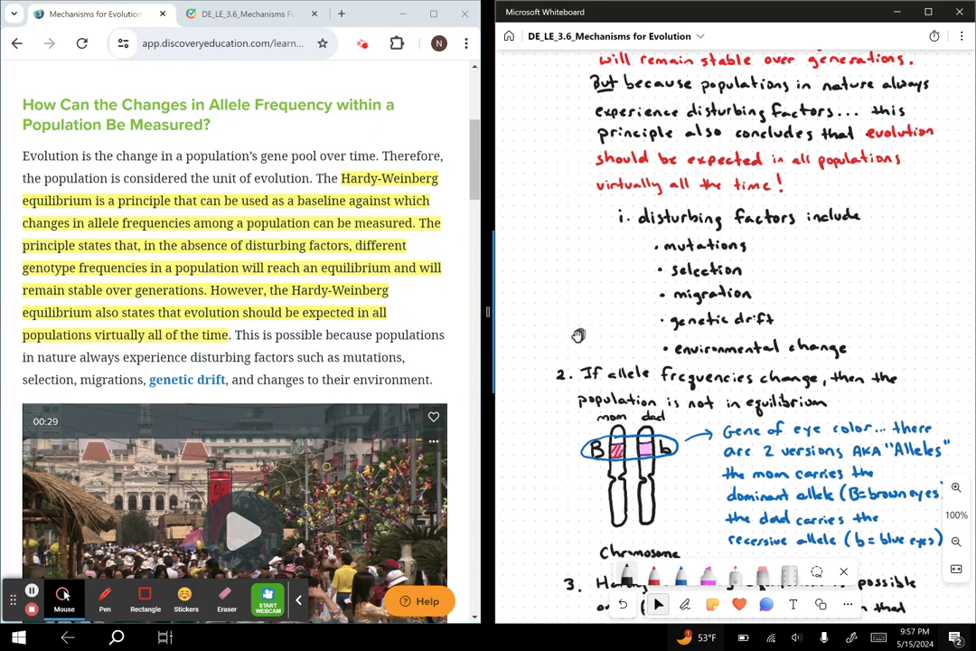
{"action": "scroll", "coordinate": [579, 288], "scroll_direction": "down", "scroll_amount": 2}
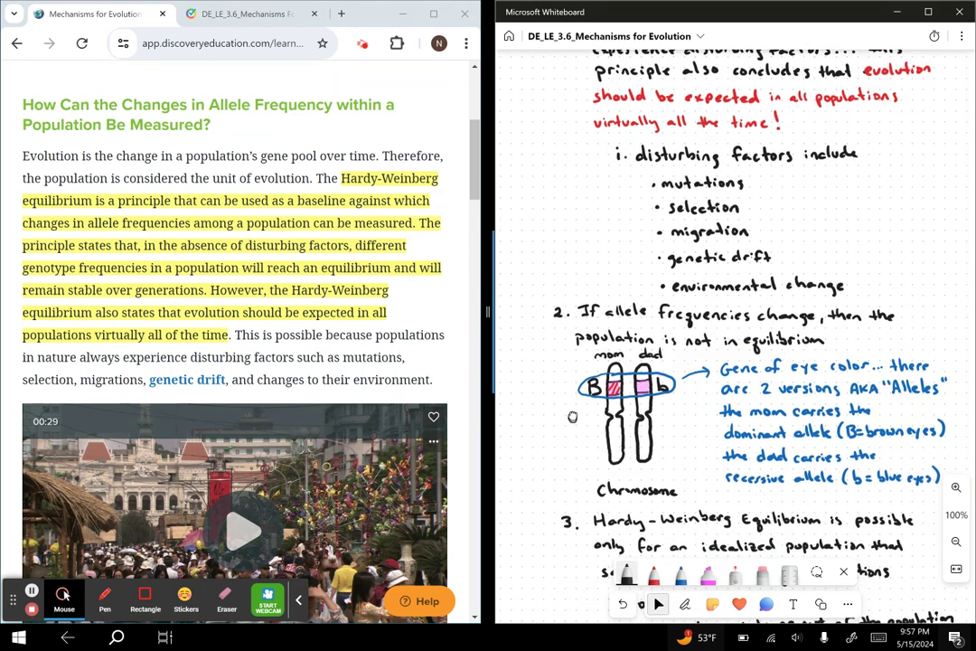
{"action": "scroll", "coordinate": [573, 330], "scroll_direction": "down", "scroll_amount": 3}
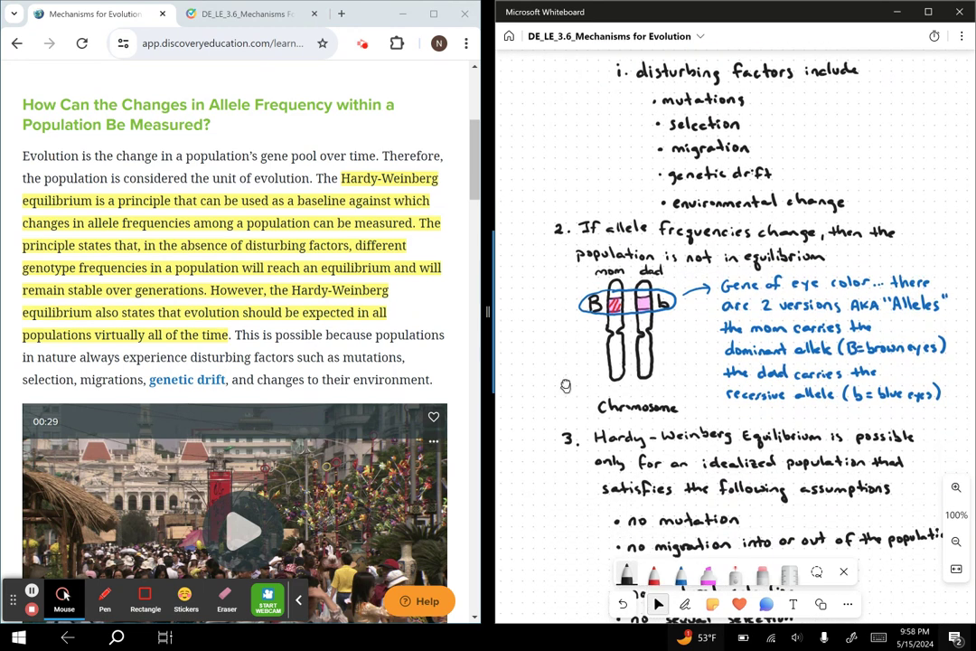
{"action": "scroll", "coordinate": [564, 326], "scroll_direction": "down", "scroll_amount": 2}
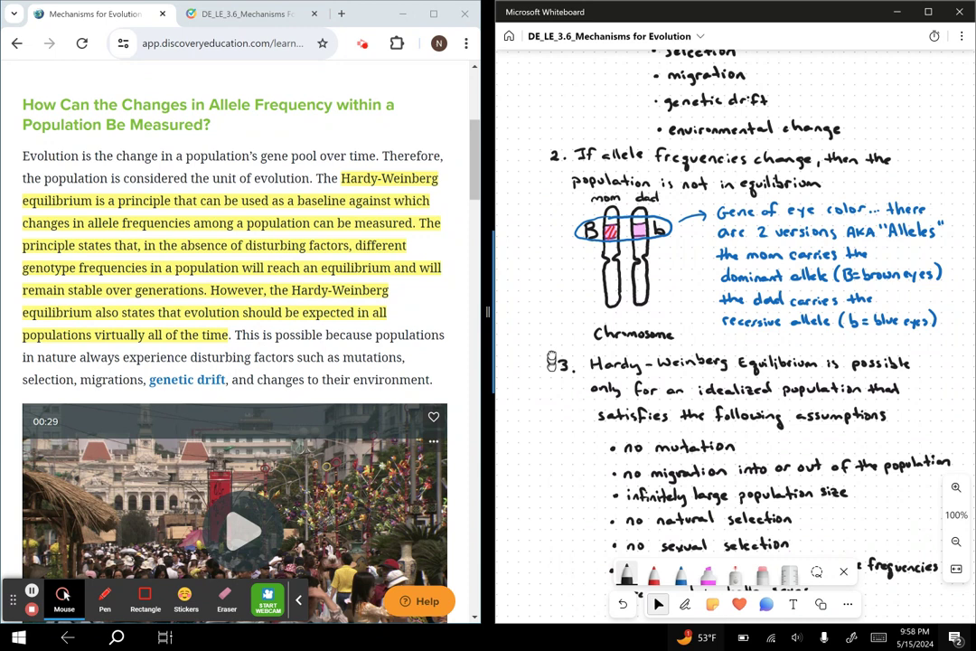
{"action": "scroll", "coordinate": [551, 303], "scroll_direction": "down", "scroll_amount": 2}
{"action": "left_click_drag", "start_coordinate": [552, 301], "coordinate": [552, 288]}
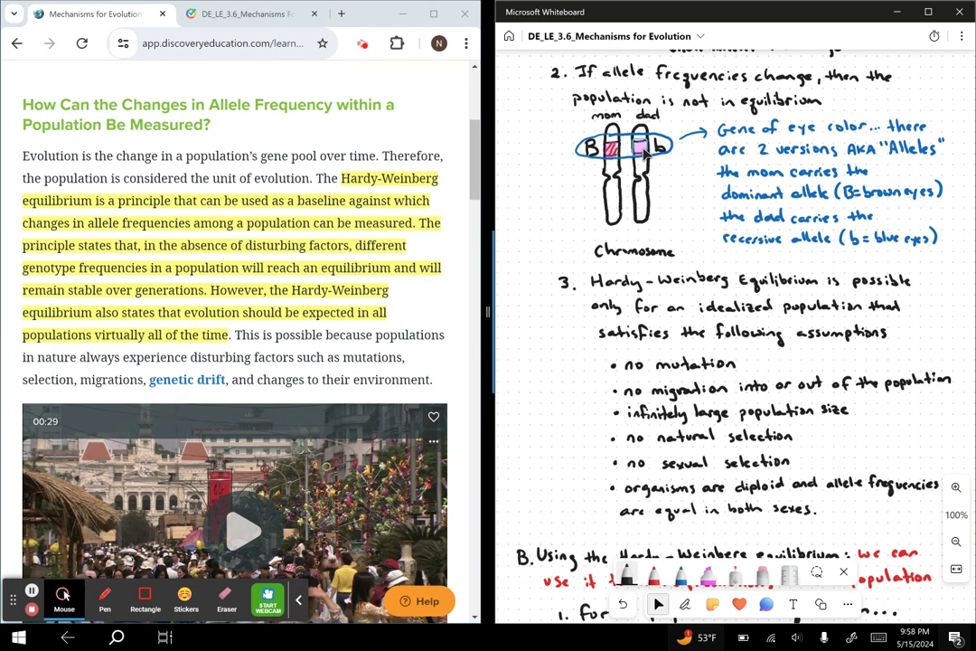
- Select the blue oval drawn around the B and b allele boxes on the chromosomes
{"action": "left_click", "coordinate": [592, 158]}
- Scroll down to the space beneath p² + 2pq + q² = 1 for the p and q definitions
{"action": "scroll", "coordinate": [564, 311], "scroll_direction": "down", "scroll_amount": 2}
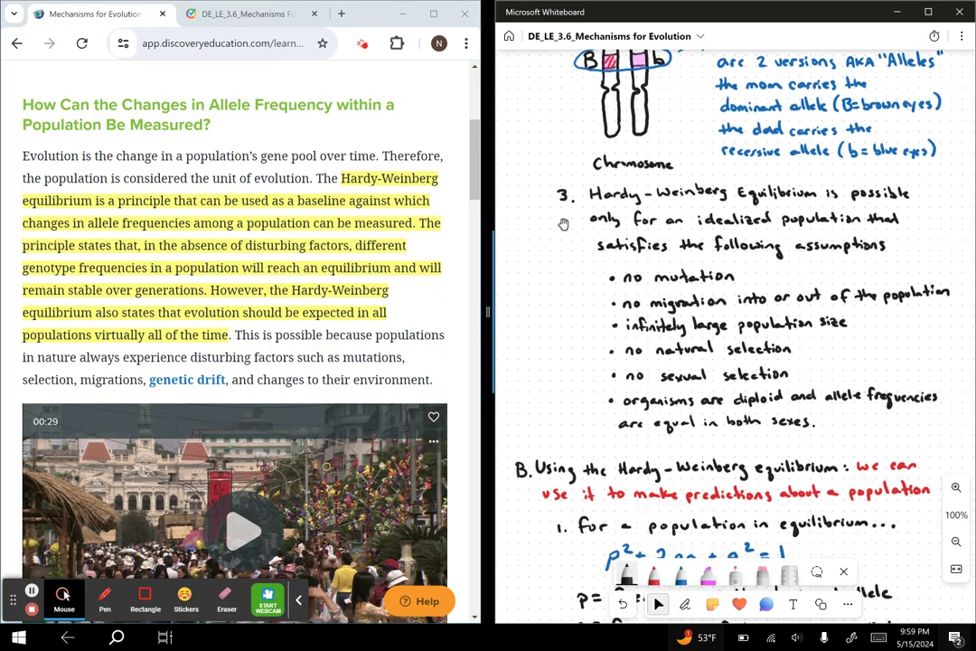
{"action": "scroll", "coordinate": [568, 221], "scroll_direction": "down", "scroll_amount": 1}
{"action": "scroll", "coordinate": [568, 222], "scroll_direction": "down", "scroll_amount": 1}
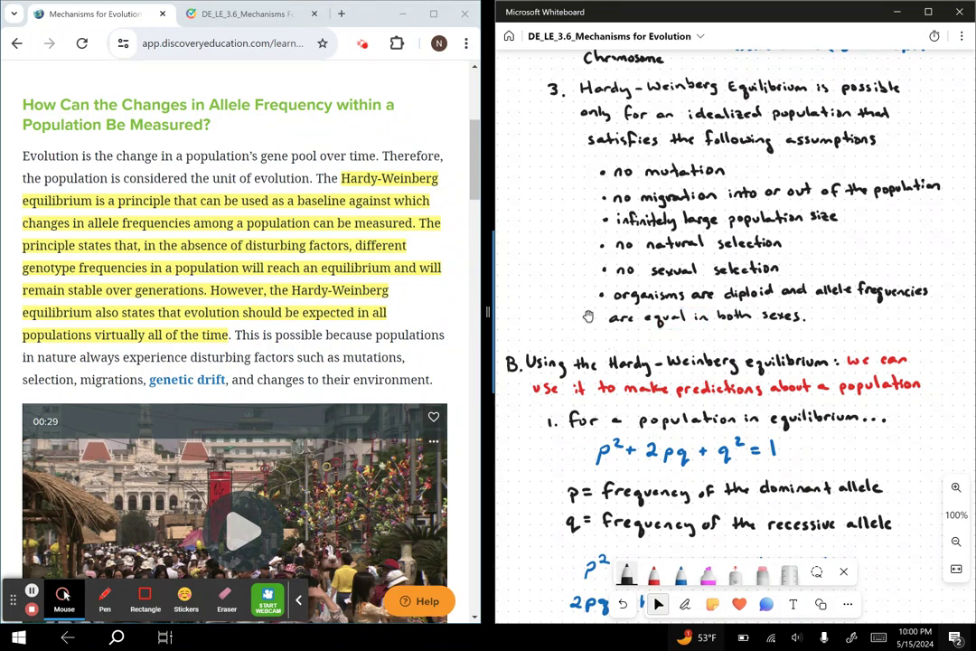
- Pan up to show the p², 2pq, q² genotype meanings and the sample-problem reminder
{"action": "scroll", "coordinate": [570, 361], "scroll_direction": "down", "scroll_amount": 3}
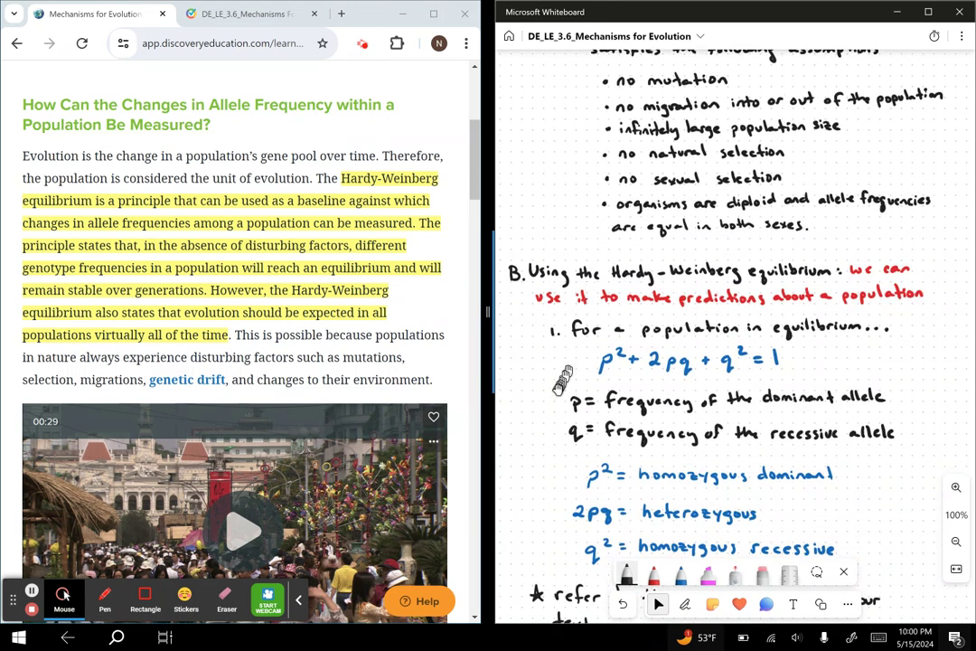
{"action": "left_click_drag", "start_coordinate": [562, 380], "coordinate": [571, 303]}
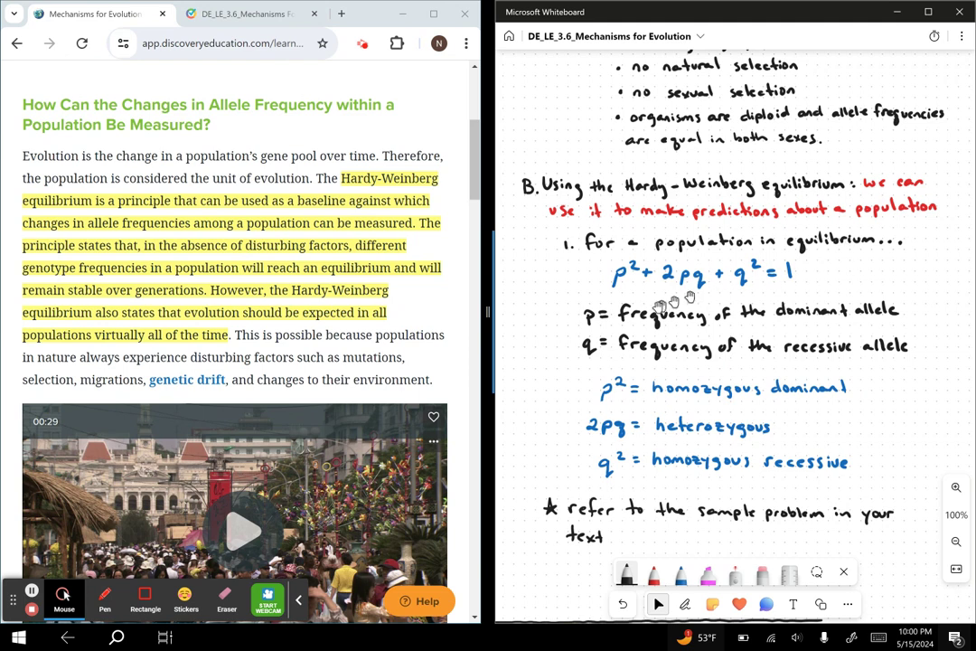
{"action": "left_click_drag", "start_coordinate": [576, 309], "coordinate": [575, 172]}
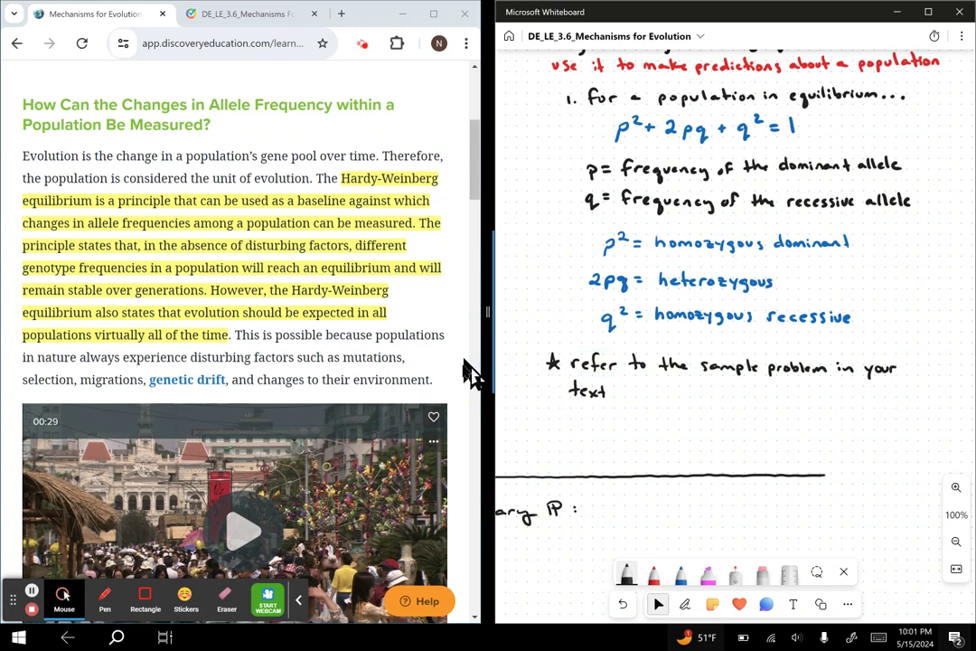
- Scroll the Discovery Education article to the 'Using the Hardy-Weinberg Equation' section
{"action": "scroll", "coordinate": [375, 381], "scroll_direction": "down", "scroll_amount": 6}
{"action": "scroll", "coordinate": [378, 379], "scroll_direction": "down", "scroll_amount": 9}
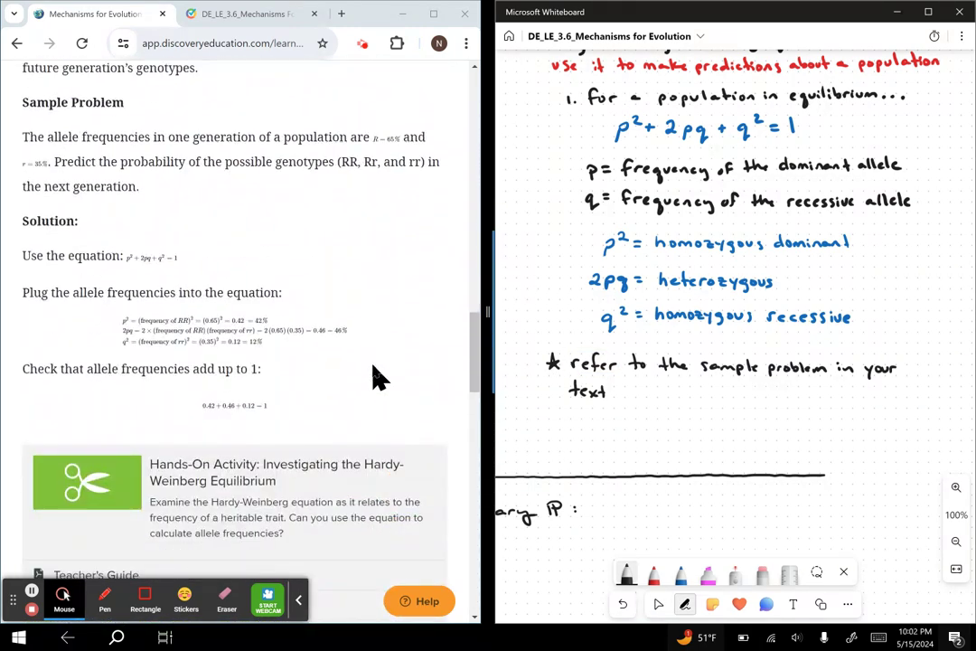
{"action": "scroll", "coordinate": [378, 378], "scroll_direction": "down", "scroll_amount": 2}
{"action": "scroll", "coordinate": [378, 376], "scroll_direction": "up", "scroll_amount": 7}
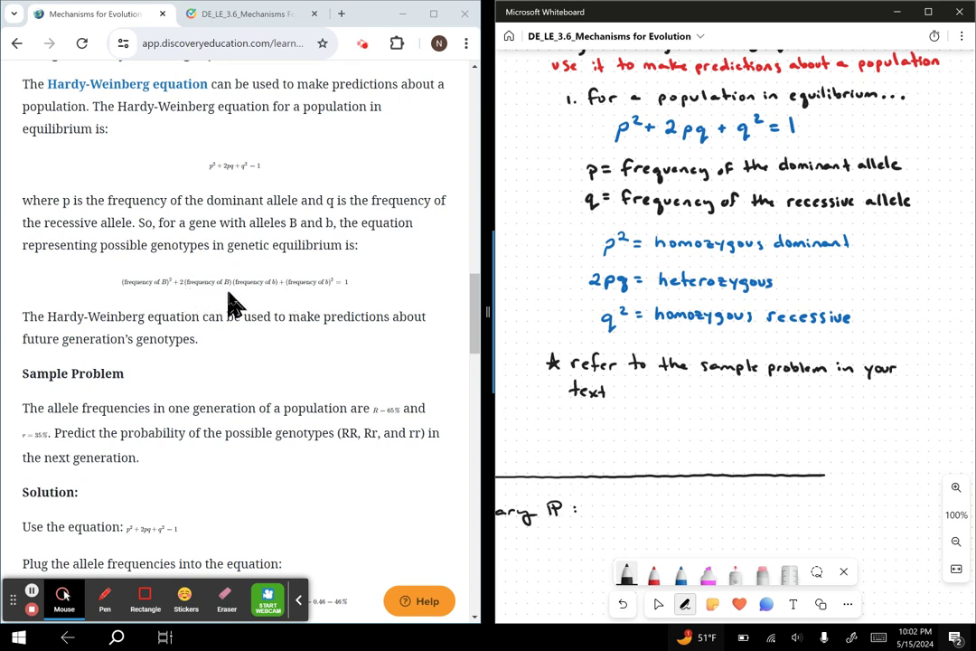
{"action": "scroll", "coordinate": [249, 338], "scroll_direction": "down", "scroll_amount": 3}
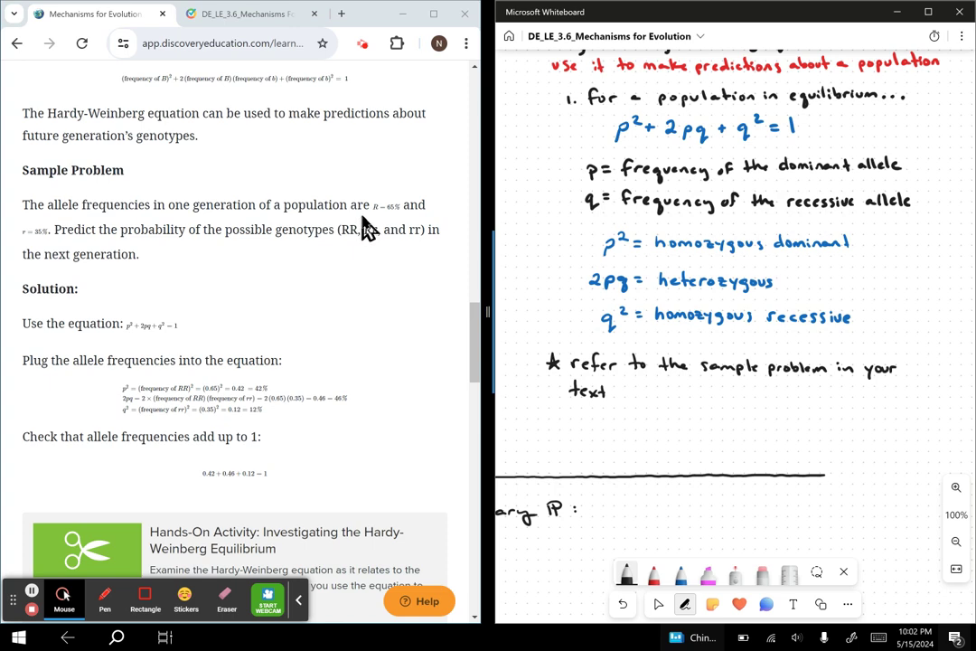
{"action": "scroll", "coordinate": [351, 284], "scroll_direction": "up", "scroll_amount": 1}
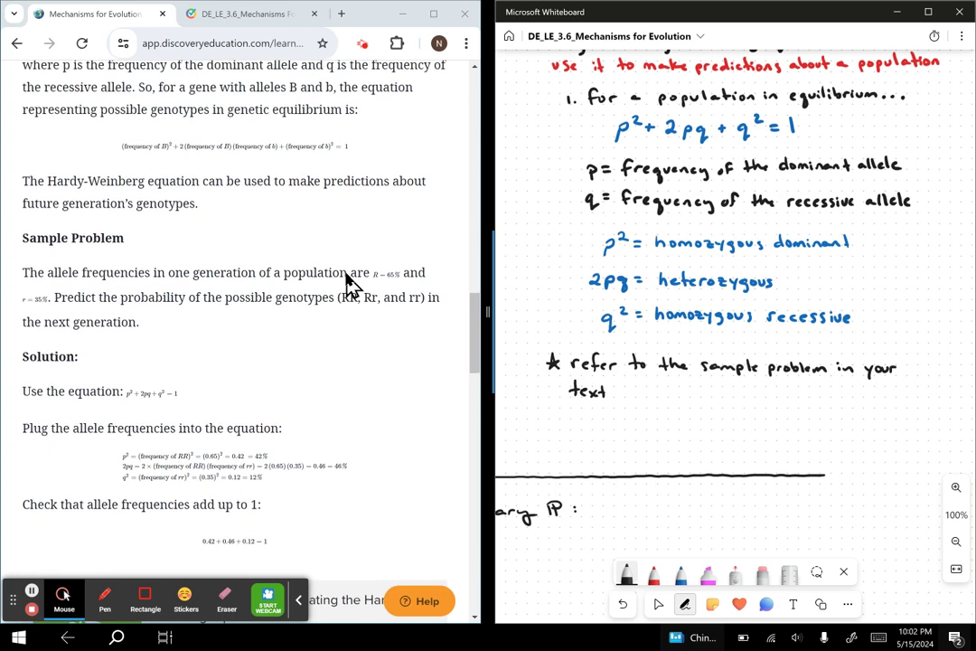
{"action": "scroll", "coordinate": [350, 284], "scroll_direction": "up", "scroll_amount": 1}
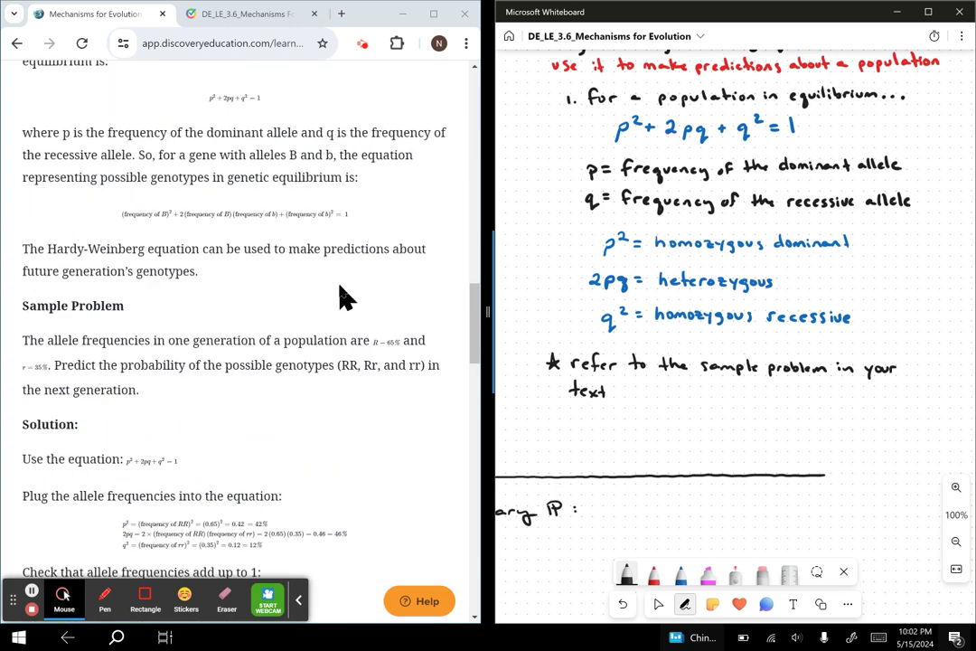
{"action": "scroll", "coordinate": [351, 284], "scroll_direction": "up", "scroll_amount": 2, "text": "ctrl"}
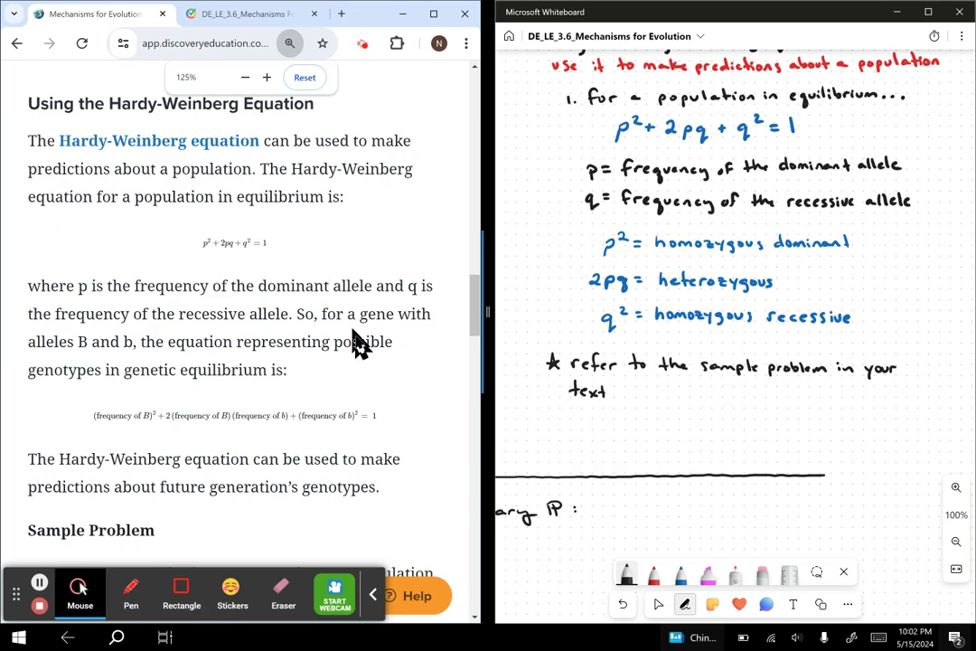
- Scroll the Discovery Education article to the Sample Problem with R = 65%, r = 35% and its solution
{"action": "left_click_drag", "start_coordinate": [372, 403], "coordinate": [371, 343]}
{"action": "left_click", "coordinate": [349, 283]}
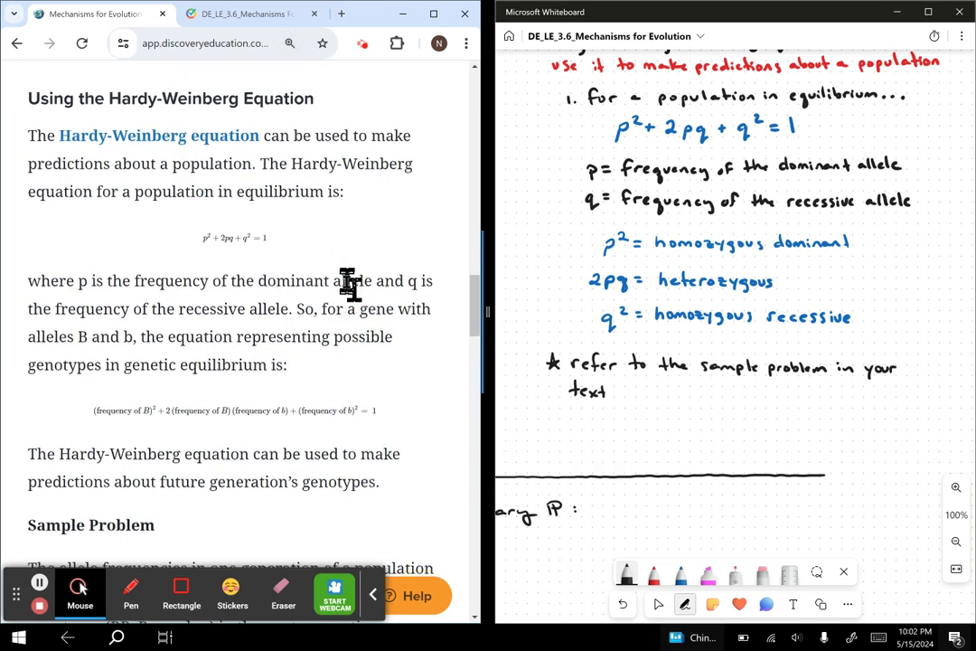
{"action": "scroll", "coordinate": [347, 283], "scroll_direction": "down", "scroll_amount": 2}
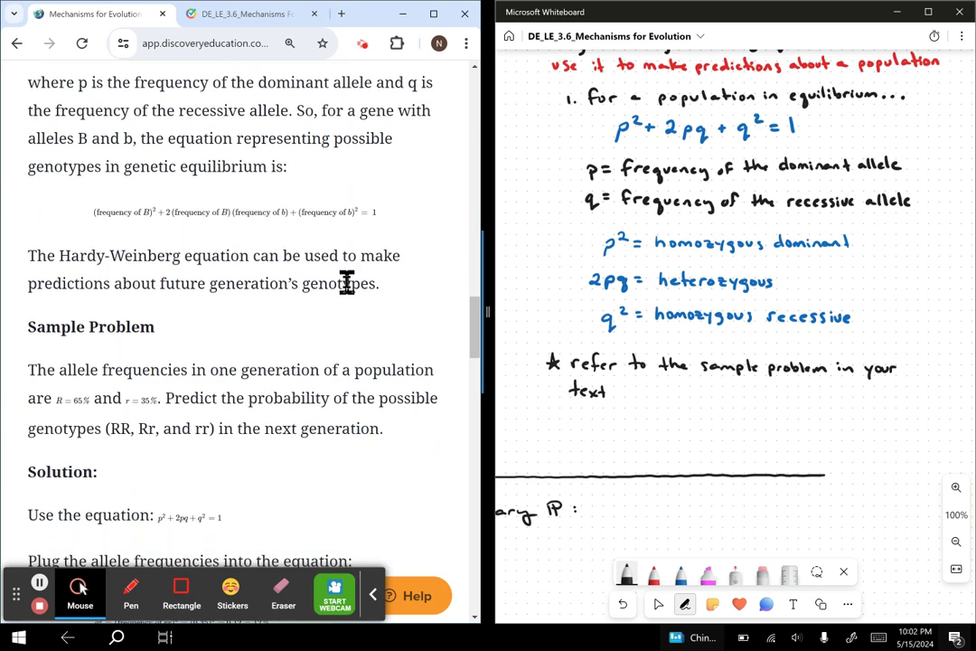
{"action": "scroll", "coordinate": [347, 283], "scroll_direction": "down", "scroll_amount": 1}
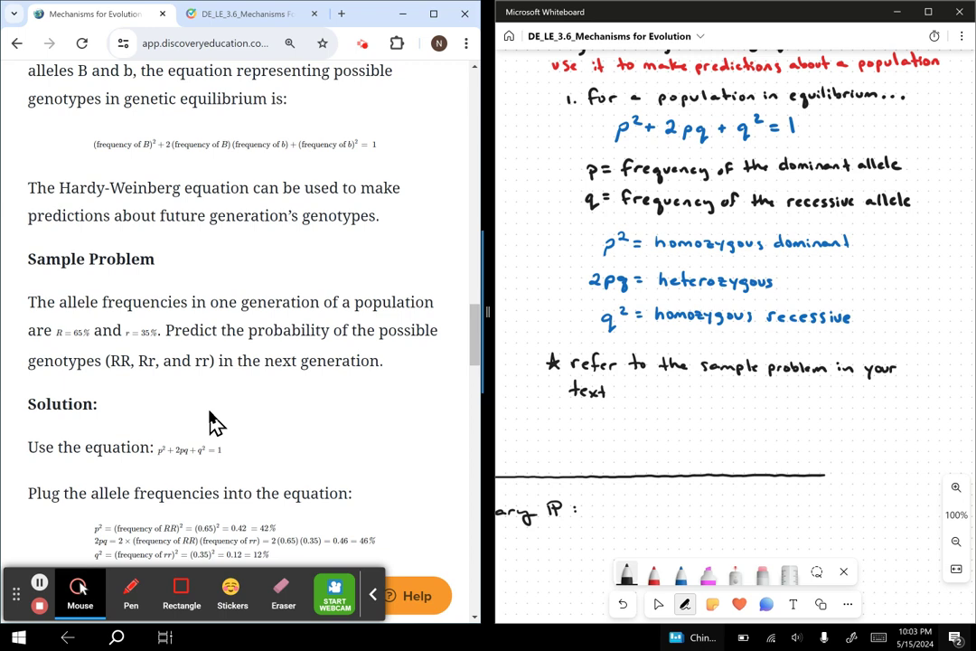
{"action": "scroll", "coordinate": [210, 421], "scroll_direction": "down", "scroll_amount": 3}
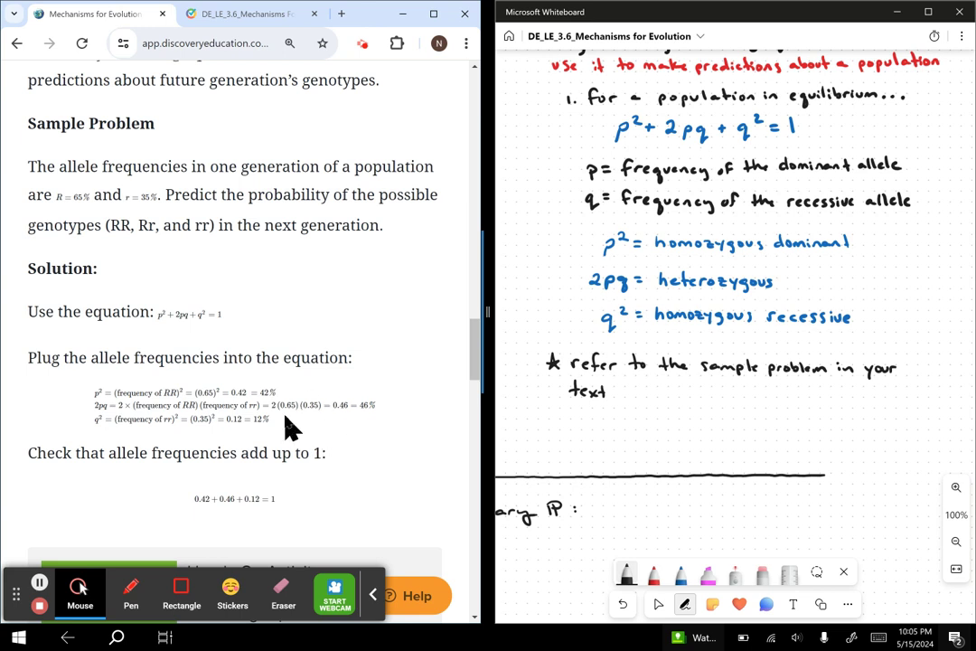
- Leave drawing mode and pan the whiteboard down to the empty Summary P: section
{"action": "key", "text": "Escape"}
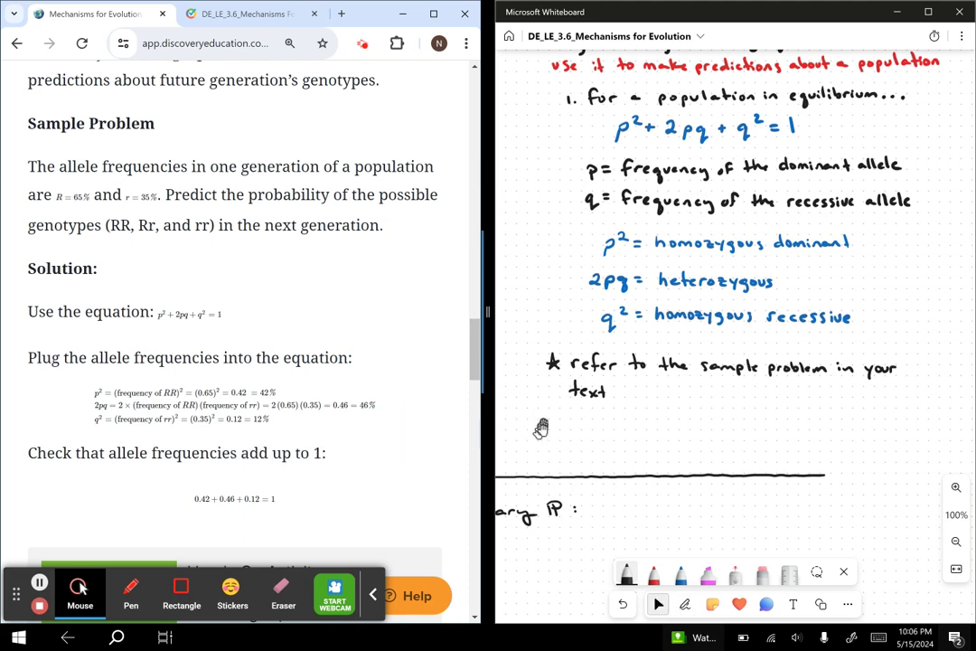
{"action": "left_click_drag", "start_coordinate": [543, 442], "coordinate": [641, 399]}
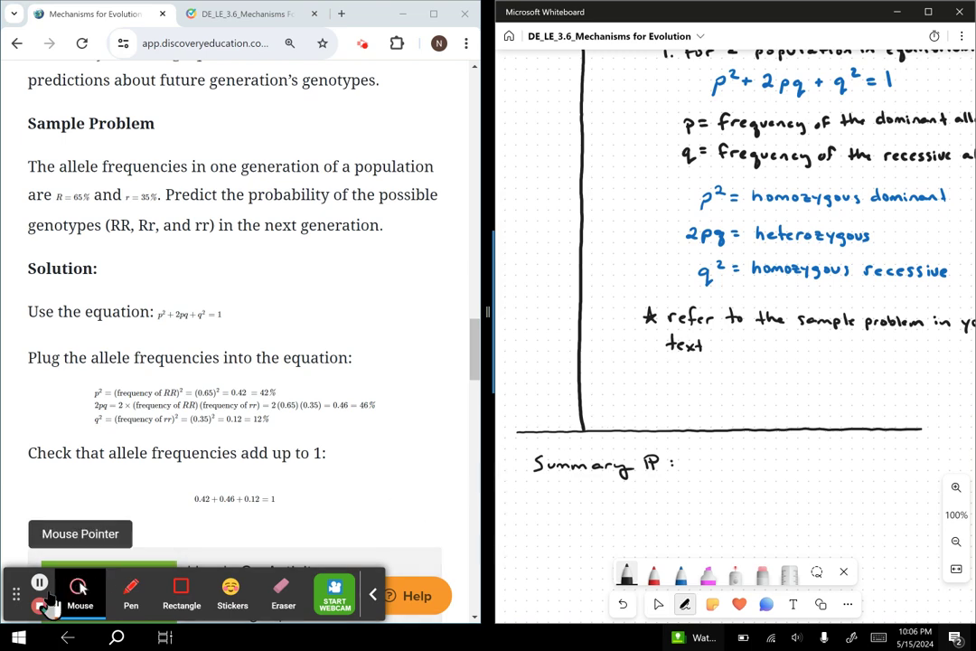